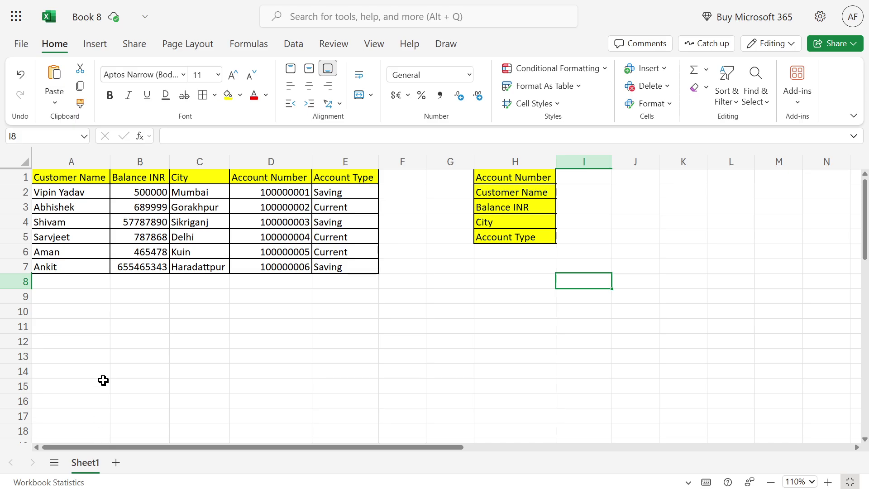
Add a List data validation rule to cell I1 with =$D$2:$D$7 as the source
click(588, 172)
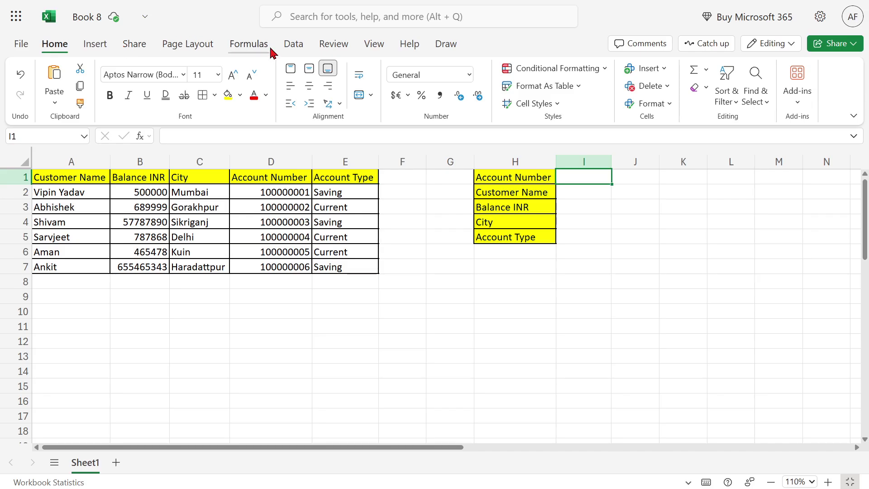
click(288, 50)
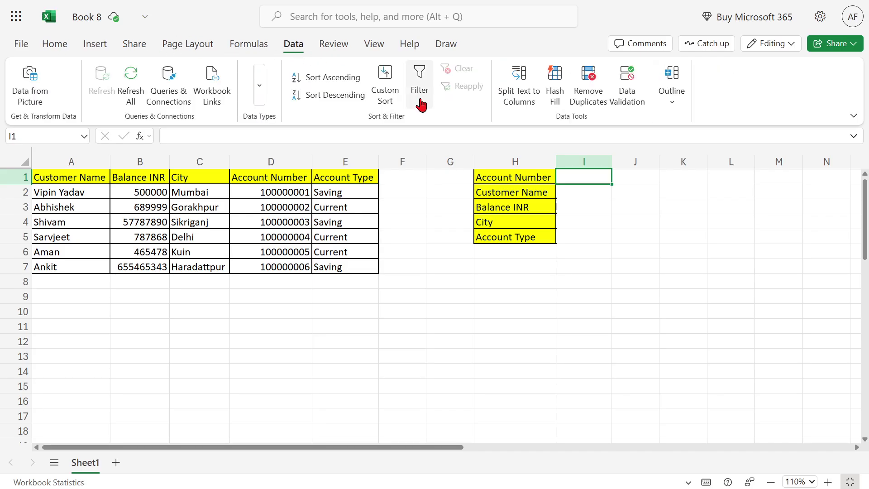
click(623, 95)
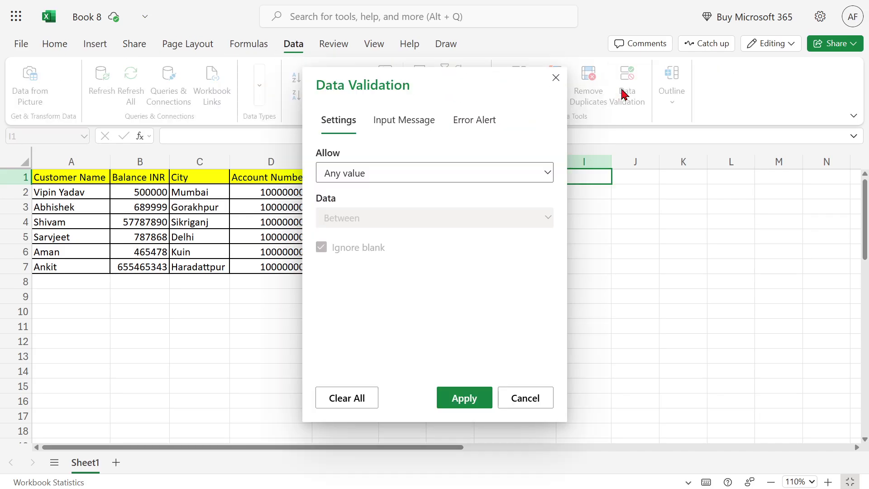
click(548, 173)
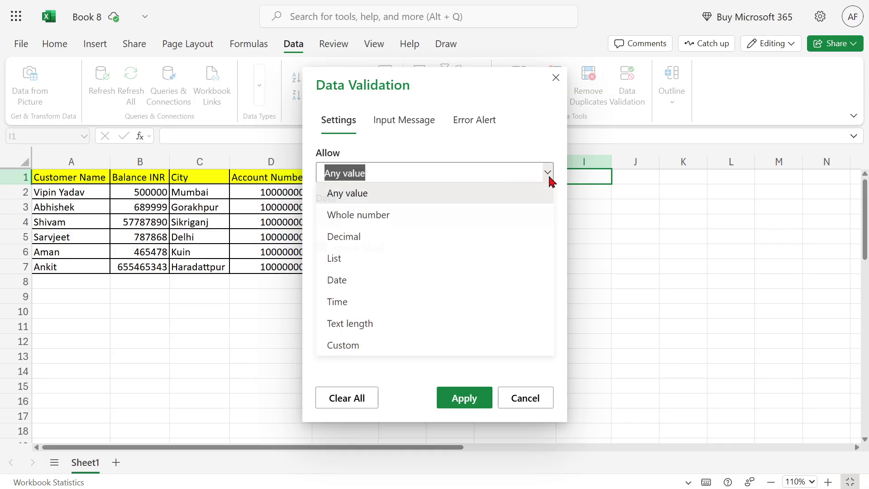
click(396, 262)
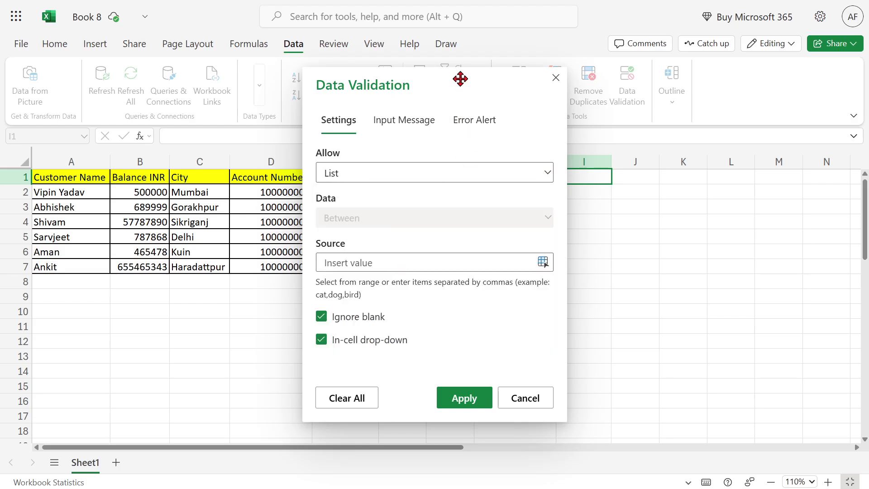
drag(460, 79, 626, 87)
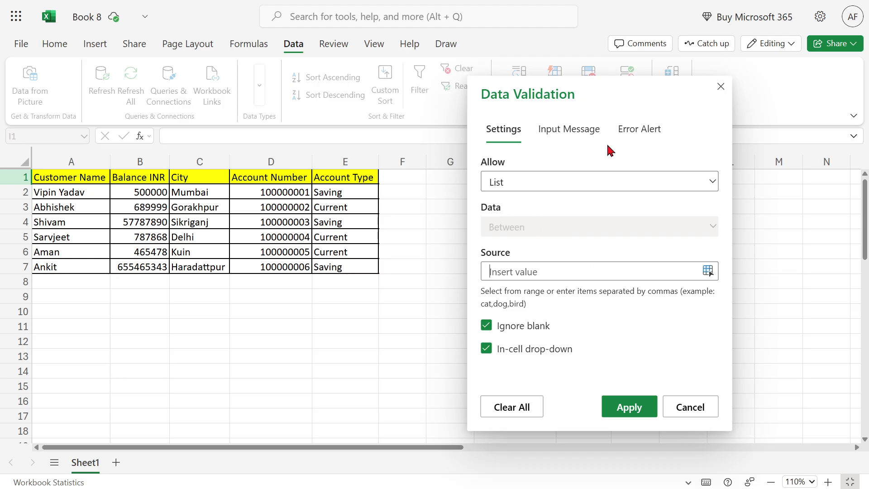
drag(606, 92, 528, 68)
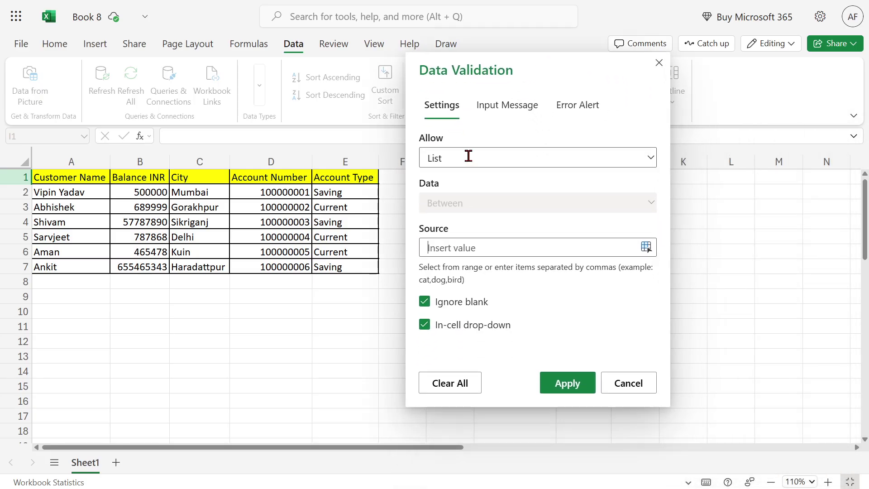
drag(285, 190, 288, 264)
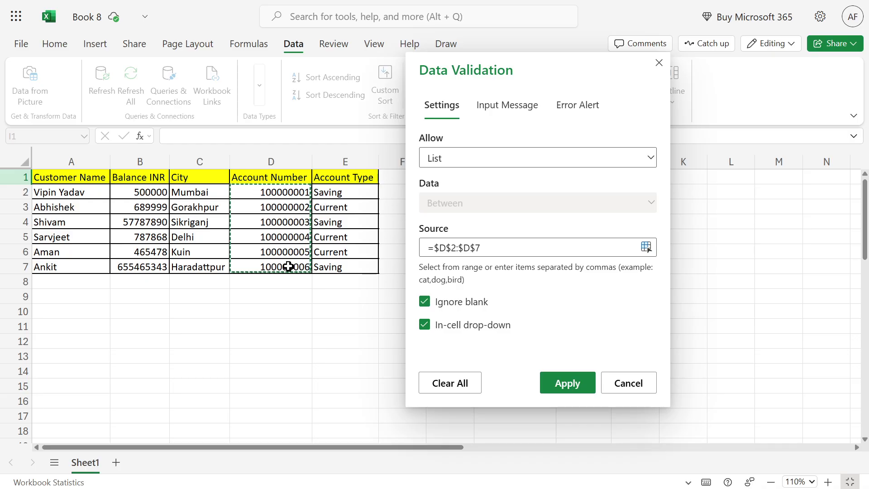
click(558, 381)
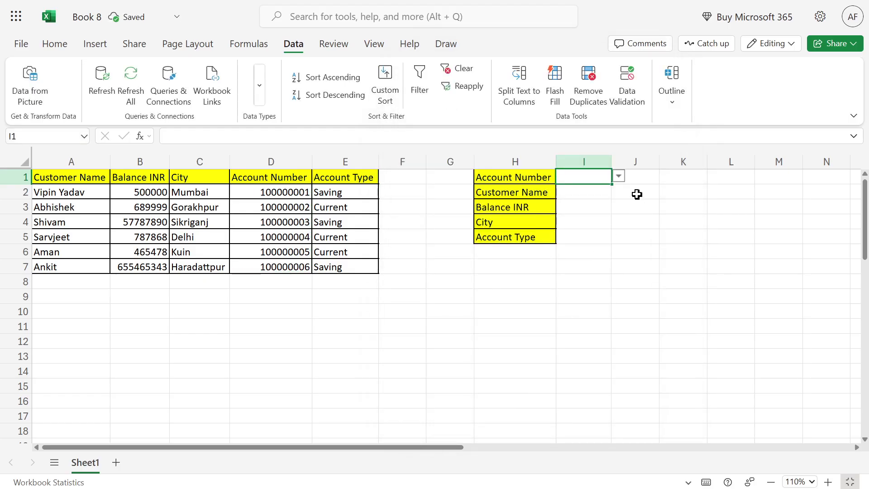
Try the drop-down list in cell I1 with the second account number and leave it set to the first one
click(619, 178)
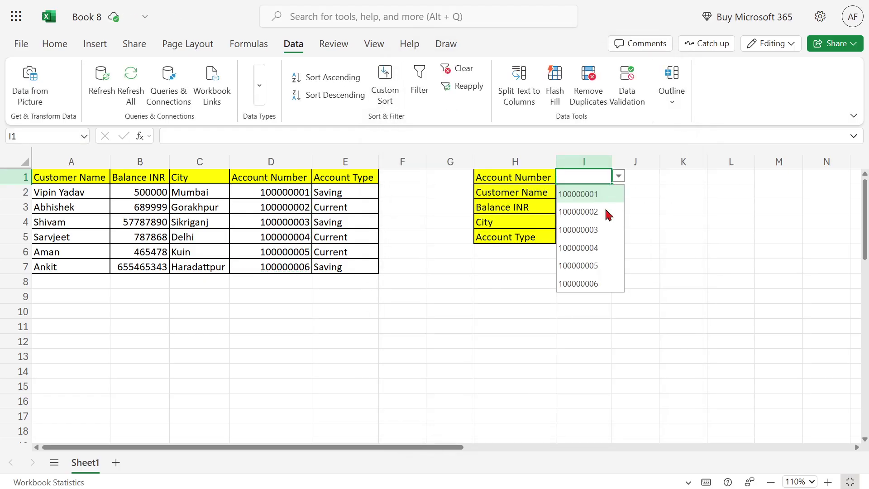
click(584, 212)
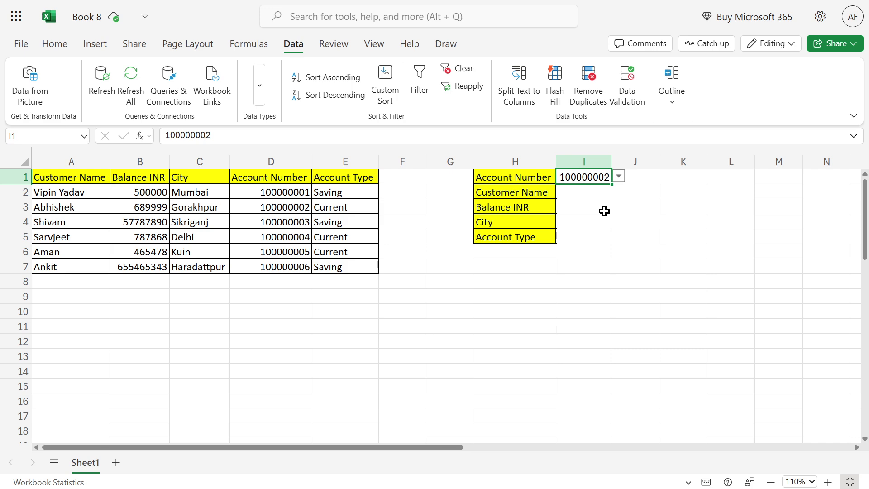
click(619, 180)
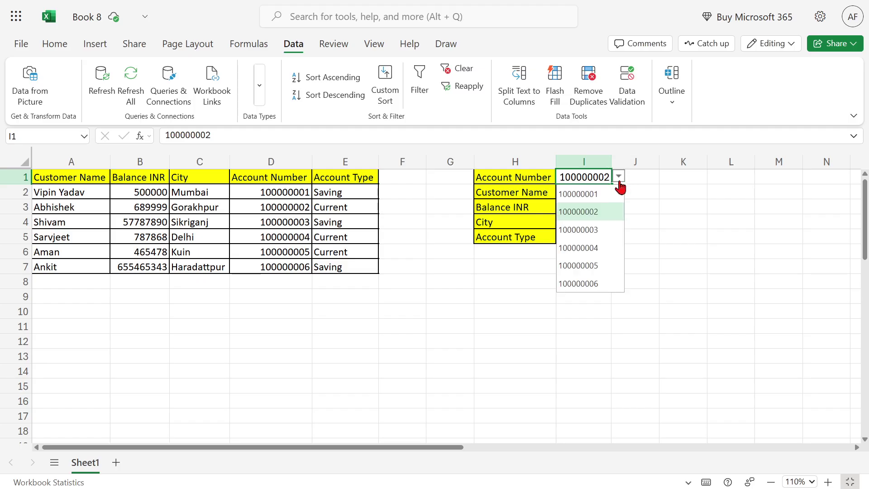
click(598, 195)
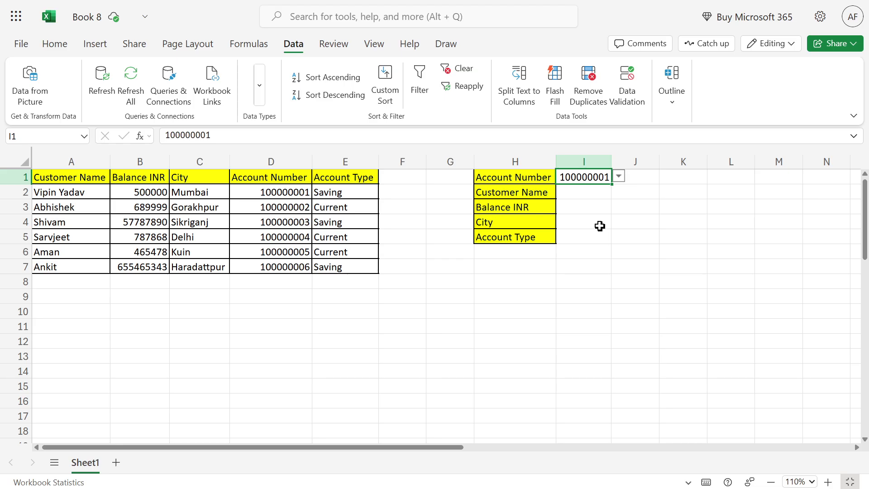
click(585, 194)
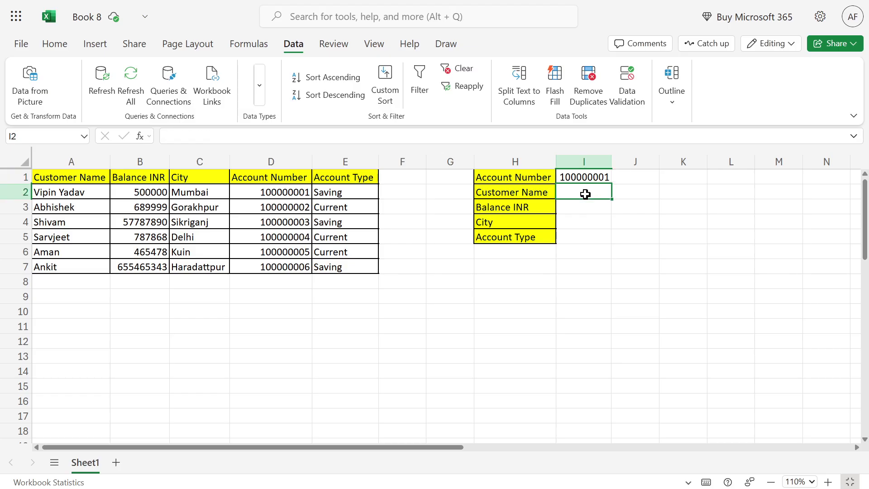
text(=xlo)
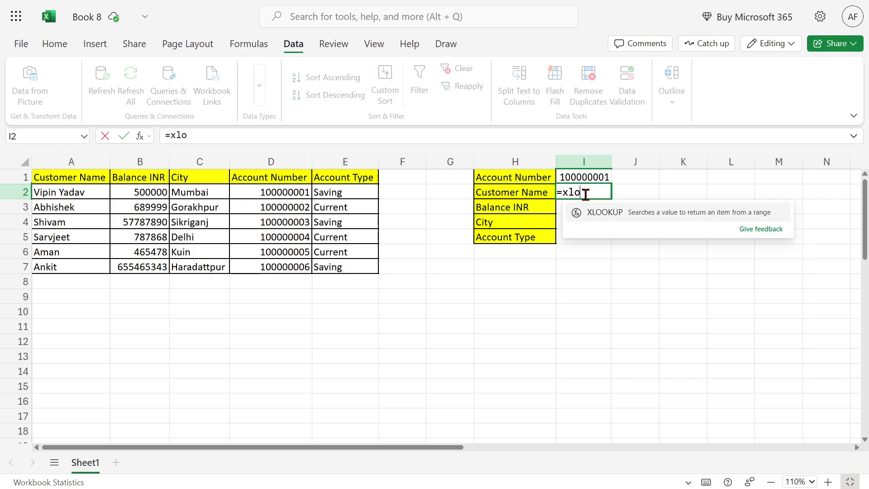
key(Tab)
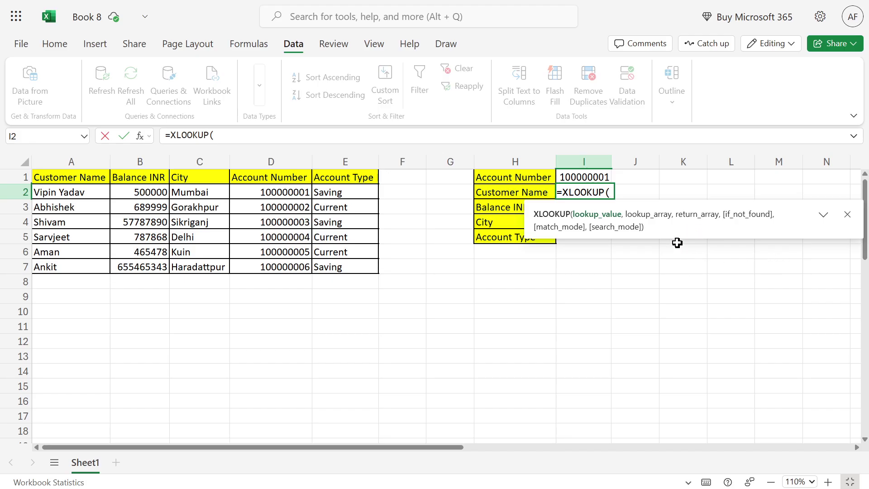
key(BackSpace)
key(BackSpace)
key(BackSpace)
key(BackSpace)
key(BackSpace)
key(BackSpace)
key(BackSpace)
key(BackSpace)
key(BackSpace)
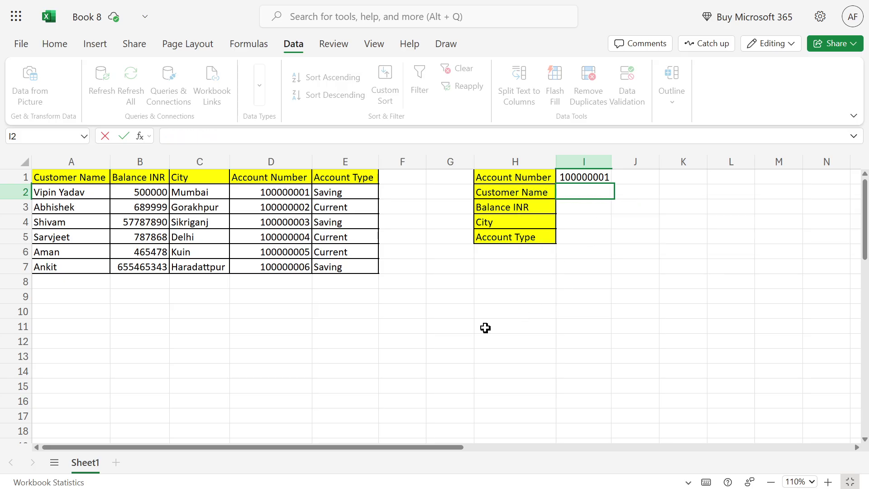
Enter the formula =MATCH(H2,A1:E1,0) in cell G11 to find the column position of the Customer Name header
click(444, 330)
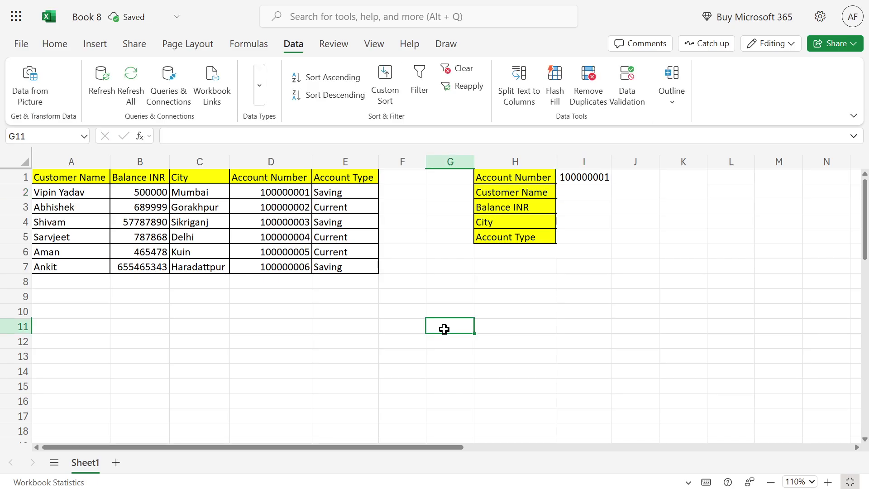
text(=)
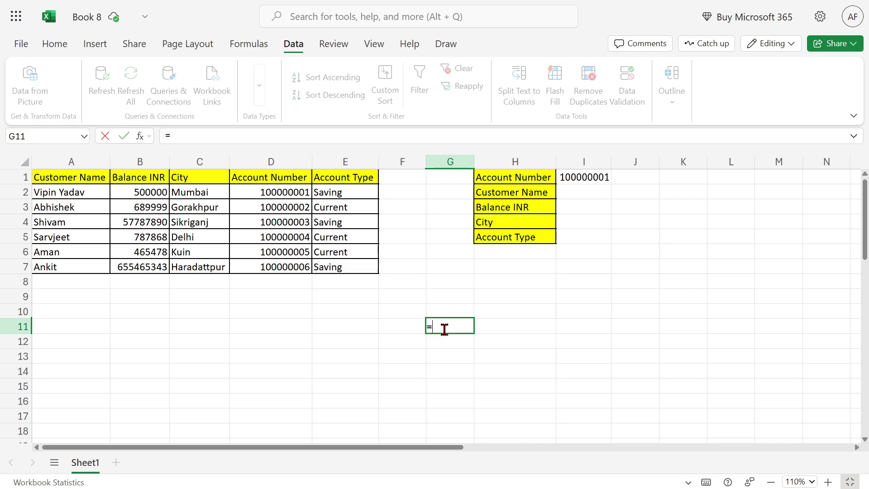
text(ma)
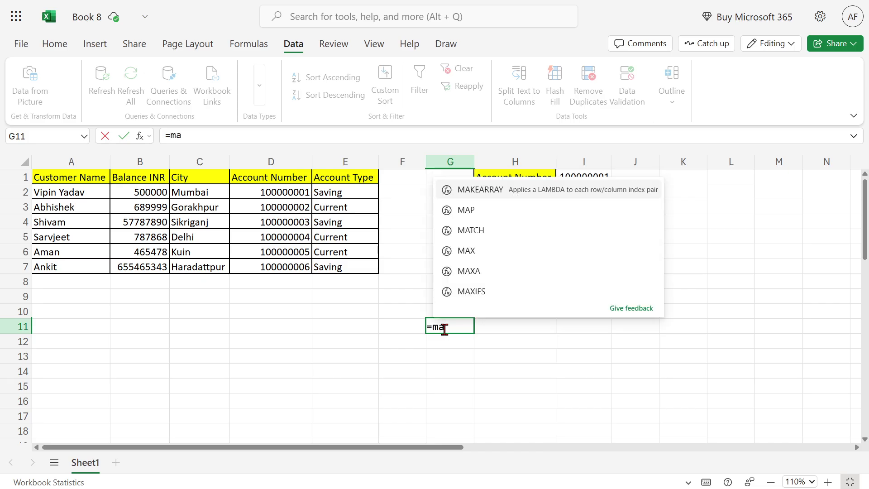
text(tc)
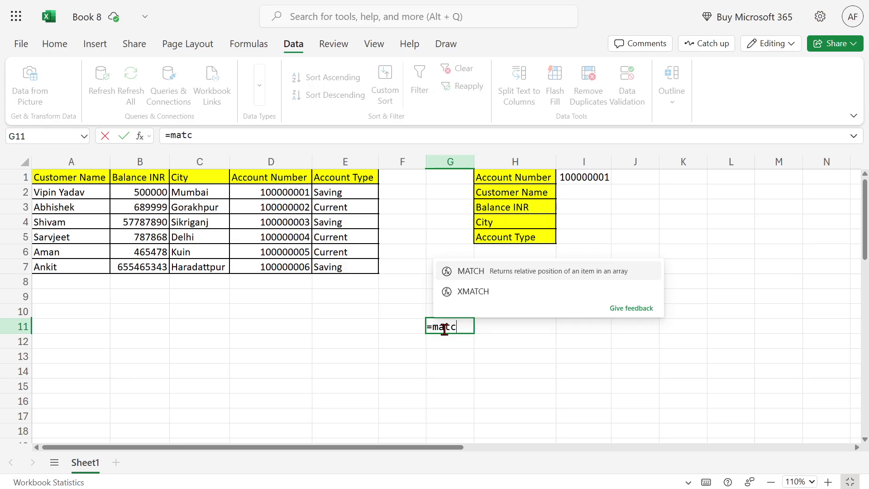
key(Tab)
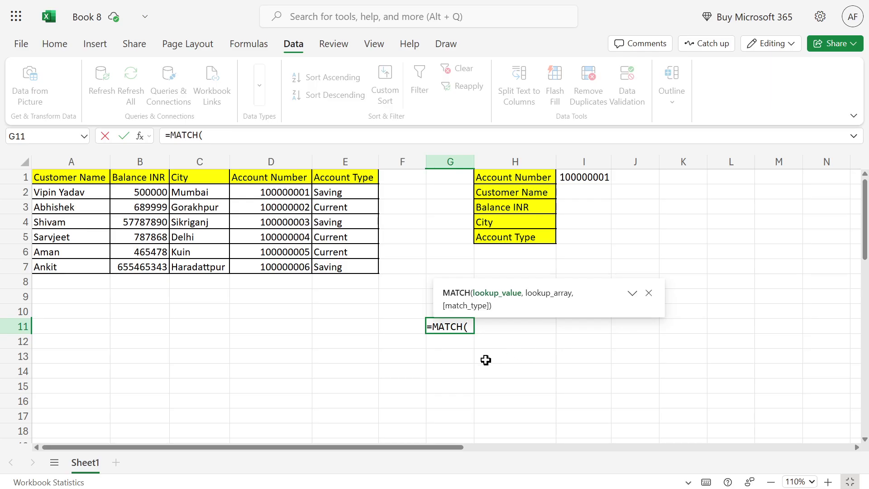
click(515, 195)
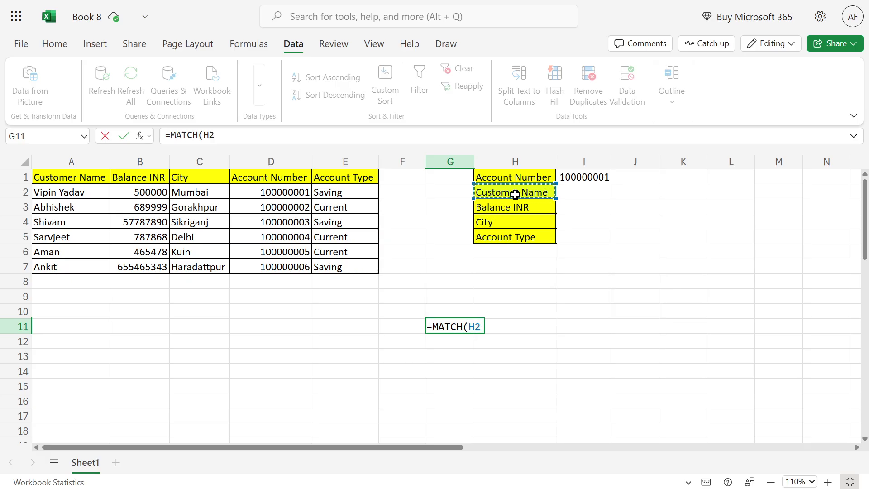
text(,)
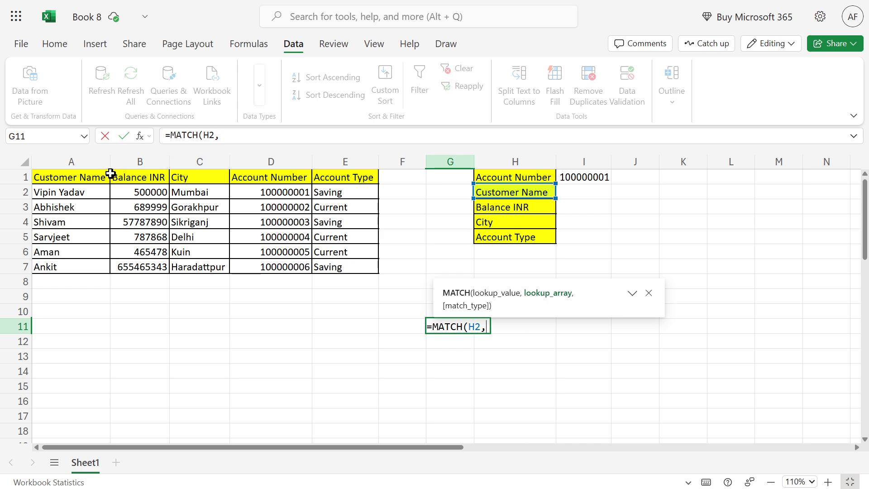
drag(83, 179, 333, 176)
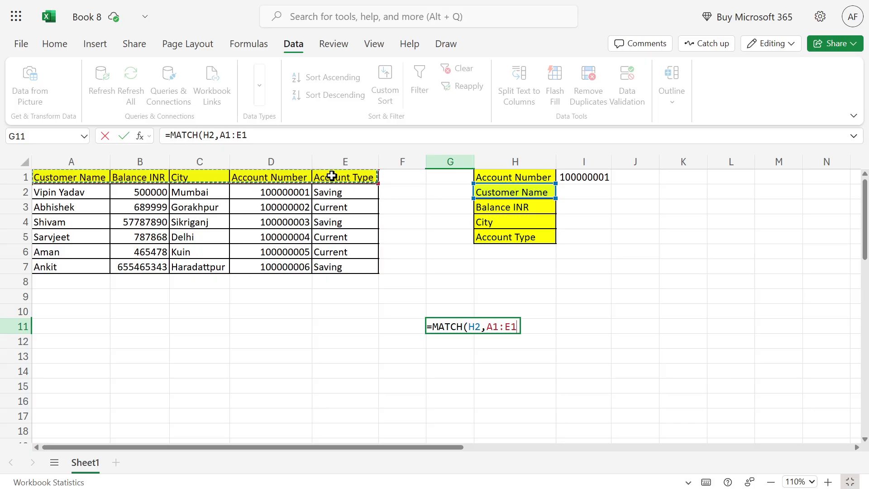
text(,)
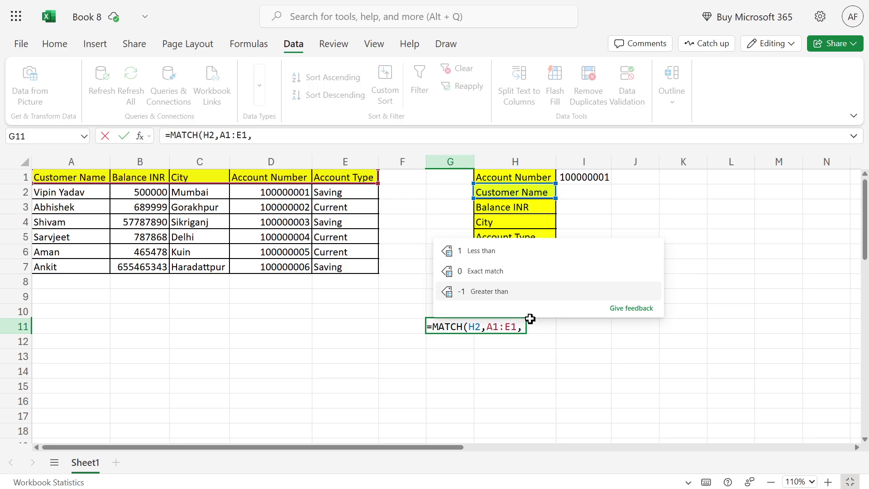
text(0)
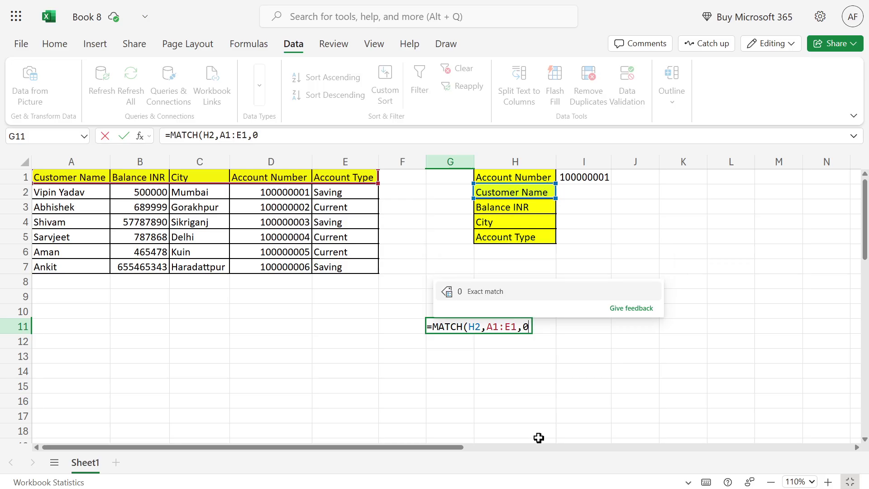
text())
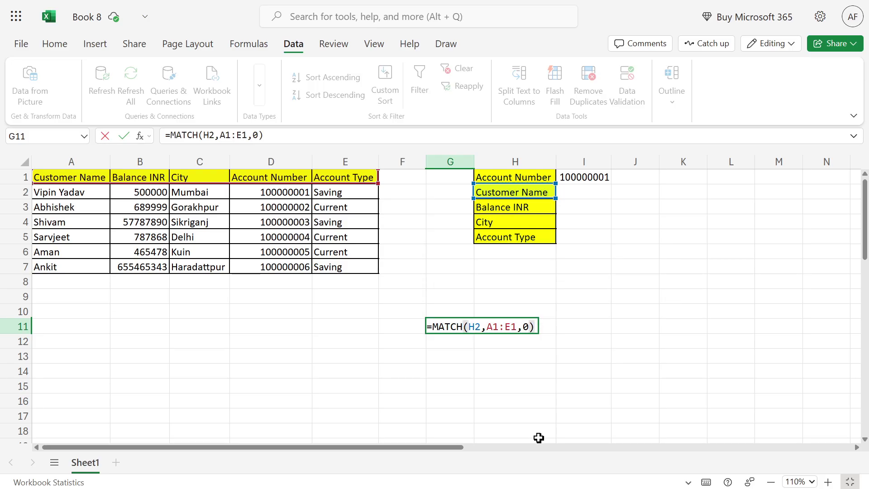
key(Return)
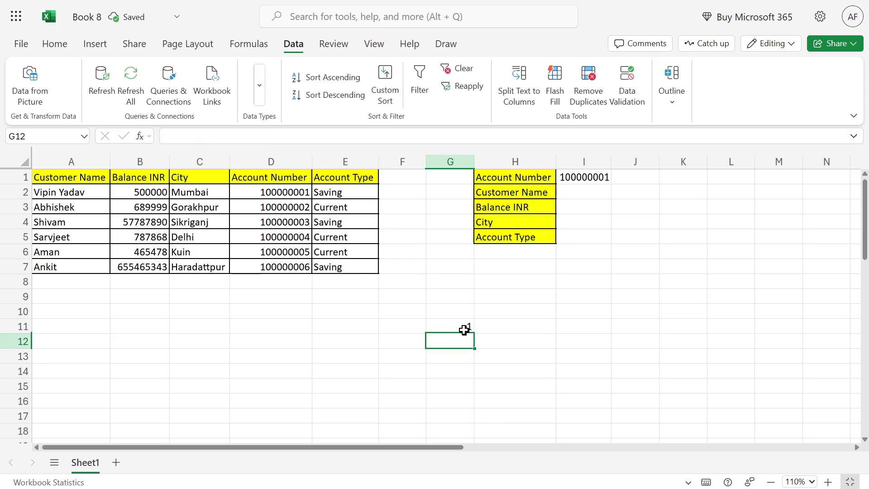
Change the lookup value of the MATCH formula in cell G11 to H3
click(465, 330)
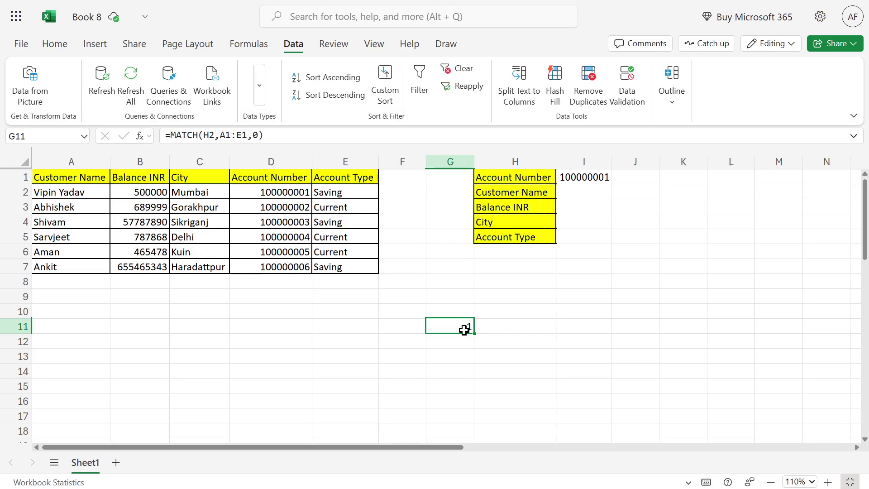
double_click(465, 330)
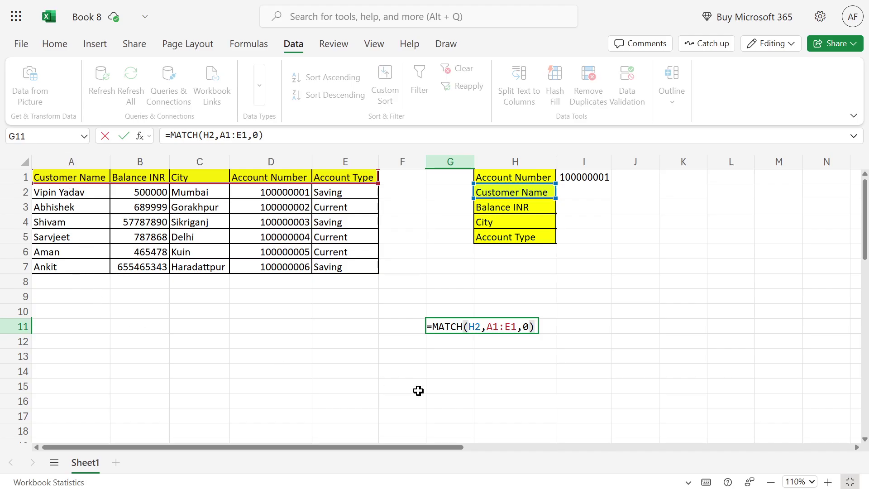
click(479, 330)
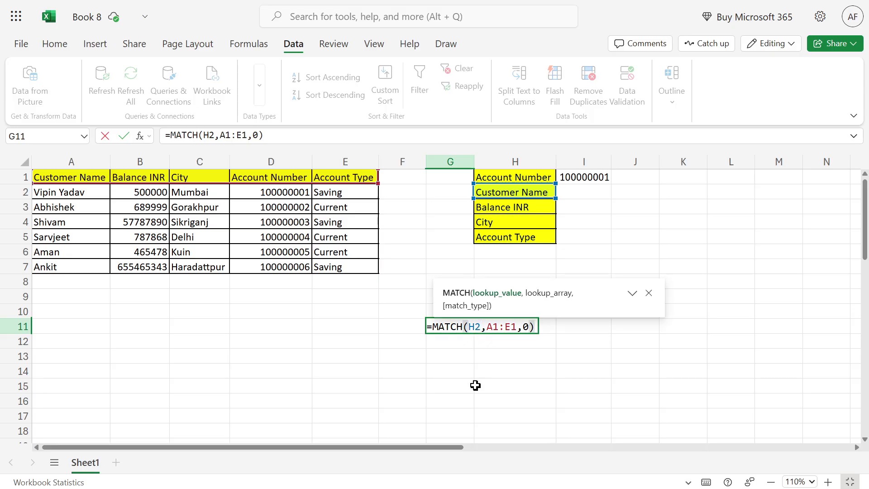
key(BackSpace)
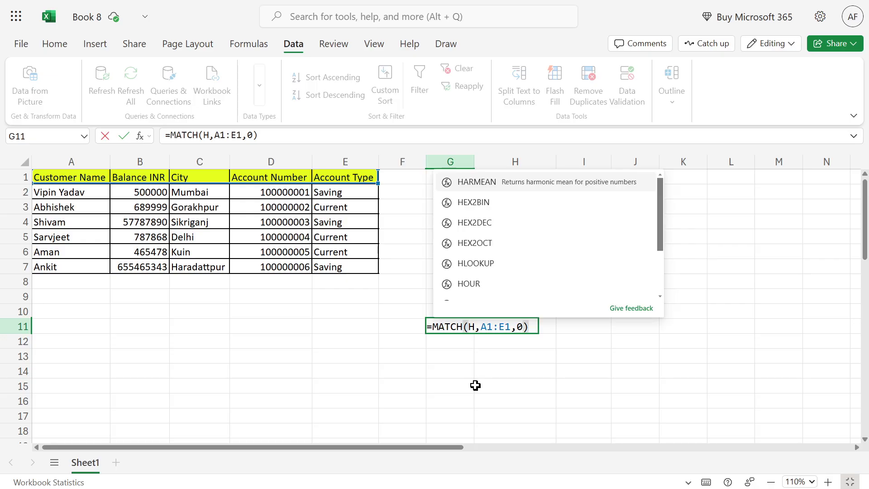
text(3)
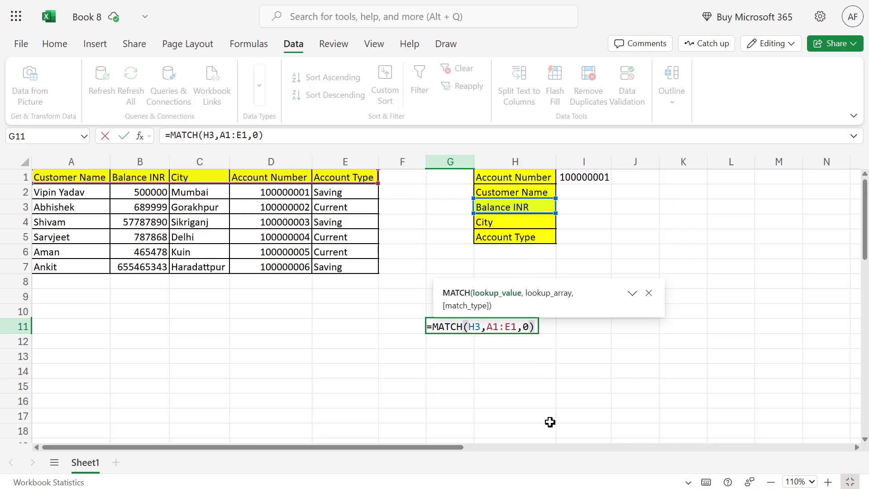
key(Return)
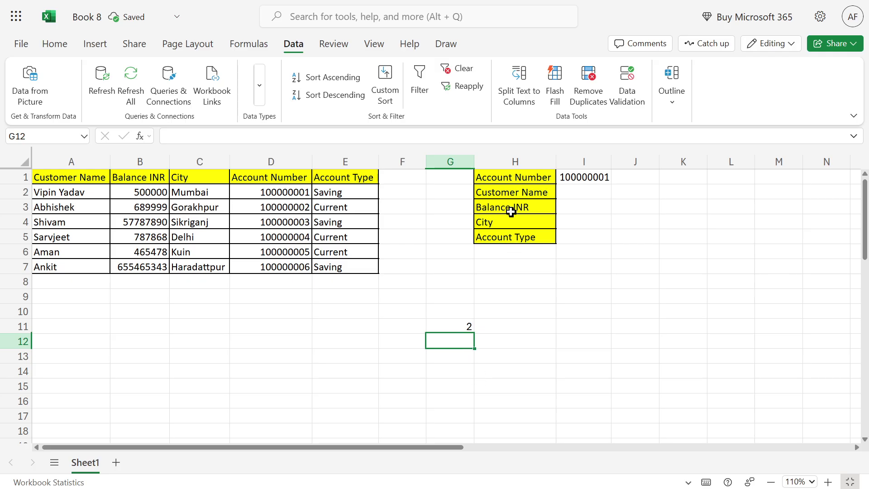
Check which cells the MATCH formula in G11 refers to, leaving the formula as it is
click(468, 327)
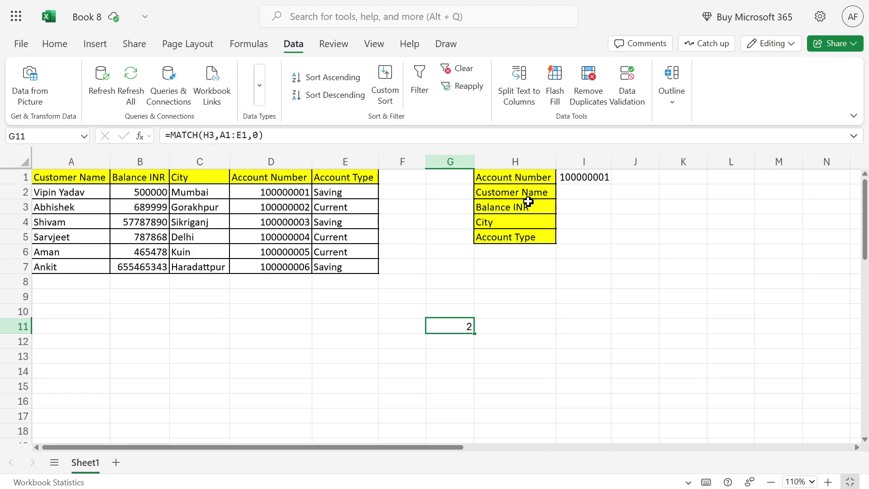
key(F2)
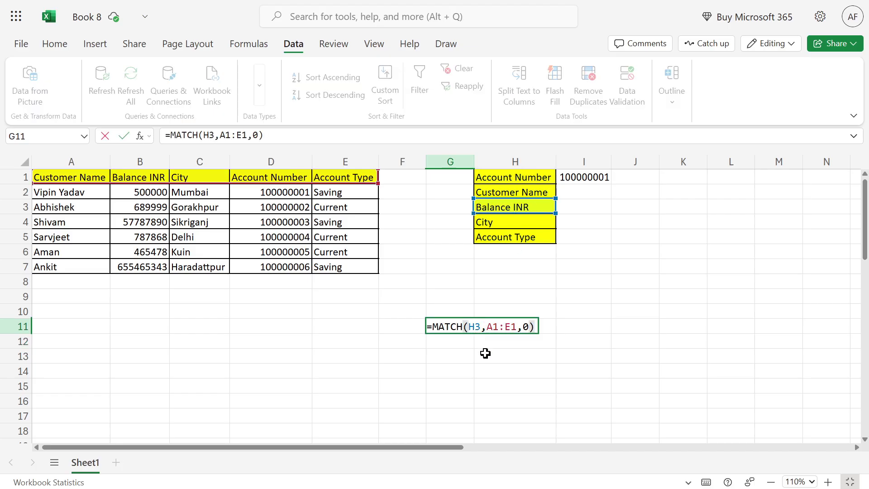
key(Return)
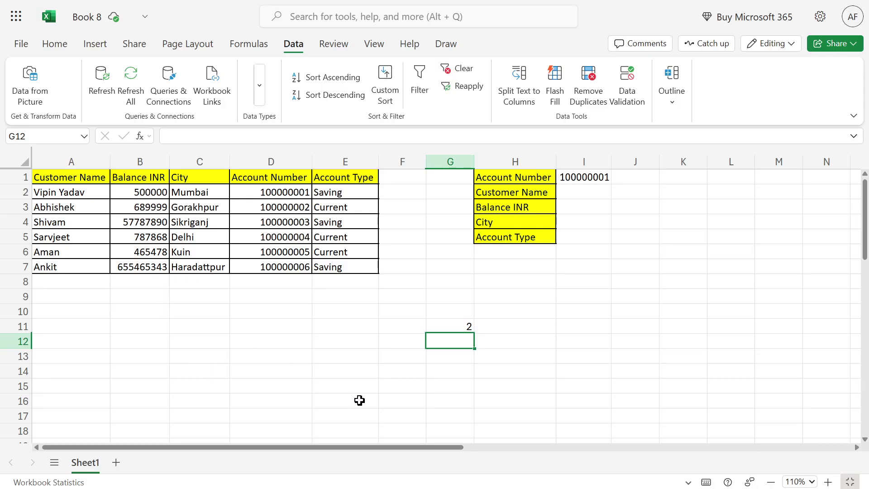
Enter the formula =INDEX(A1:E7,,G11) in cell I12 to return the whole column whose position is given in G11
click(572, 347)
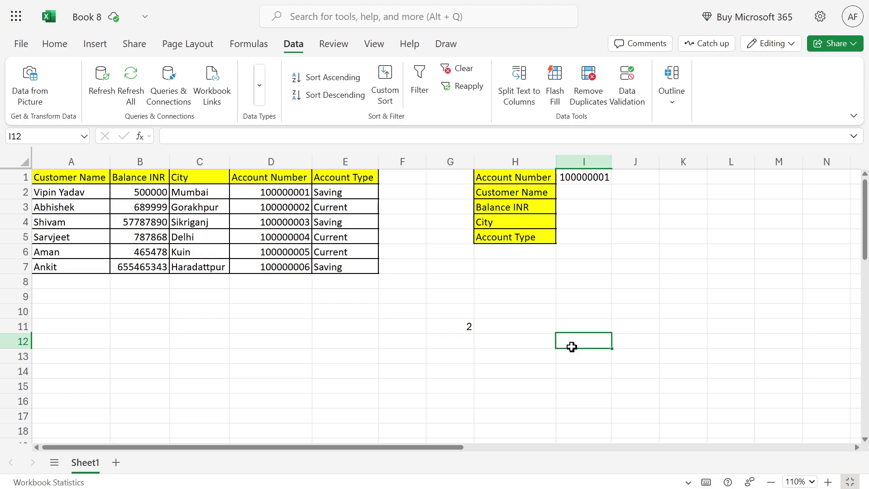
text(=)
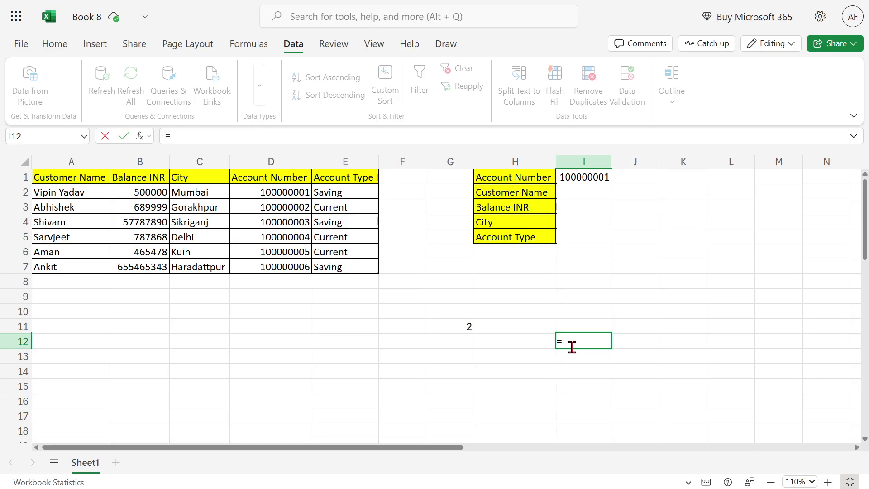
text(in)
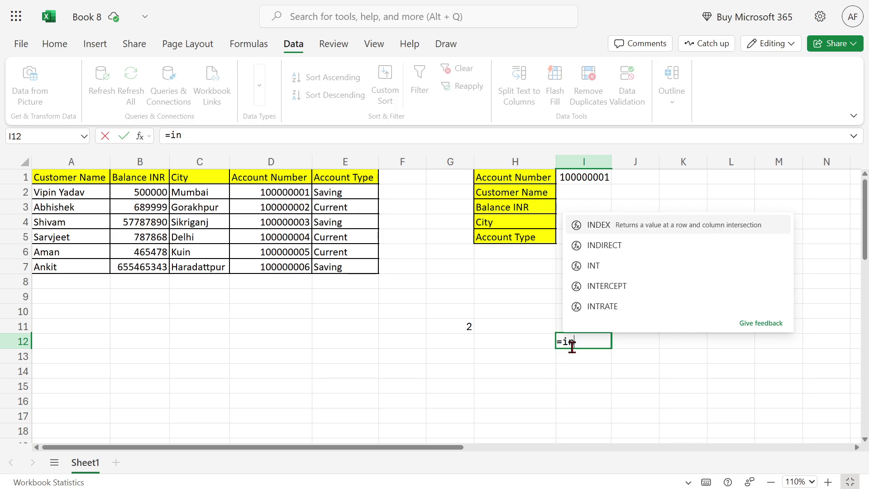
key(Tab)
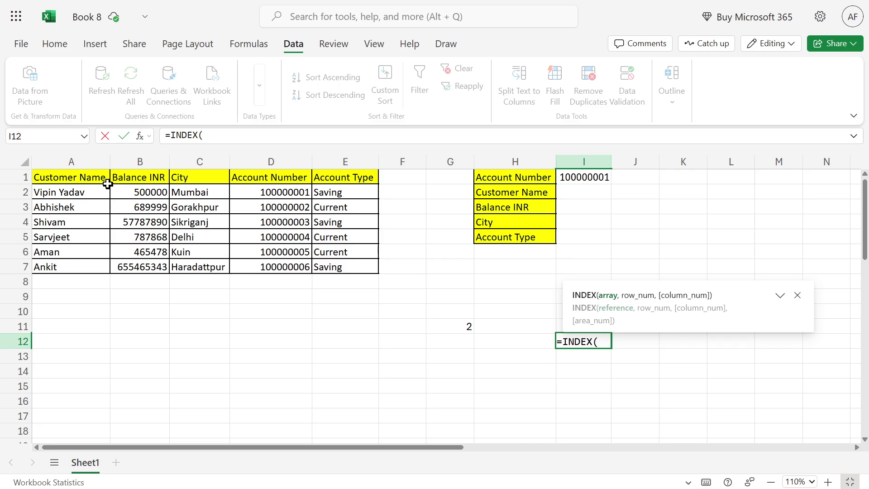
drag(57, 177, 346, 267)
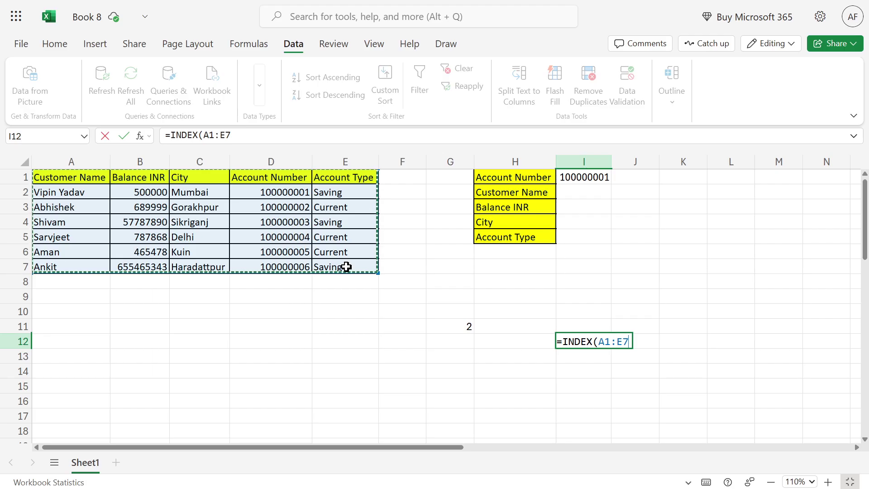
text(,)
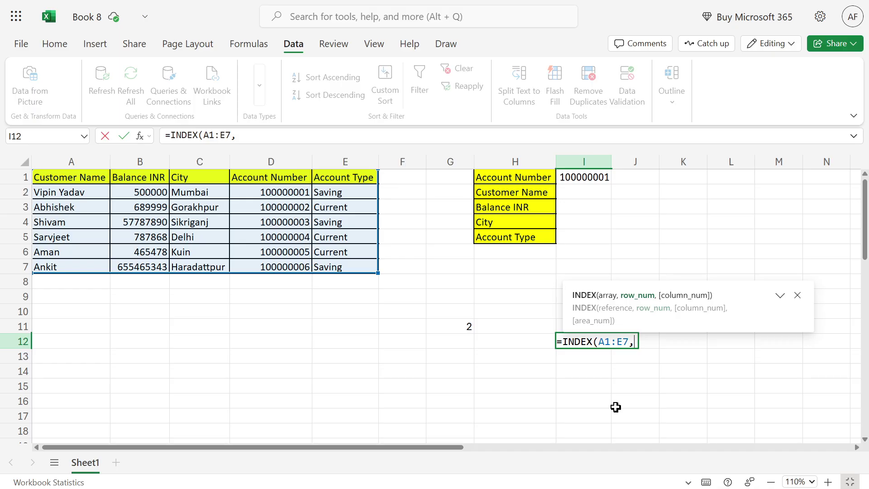
text(,)
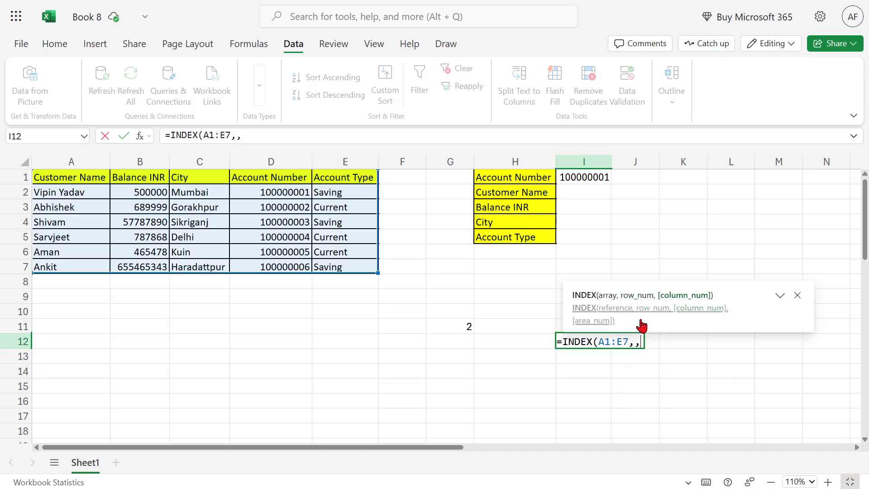
key(BackSpace)
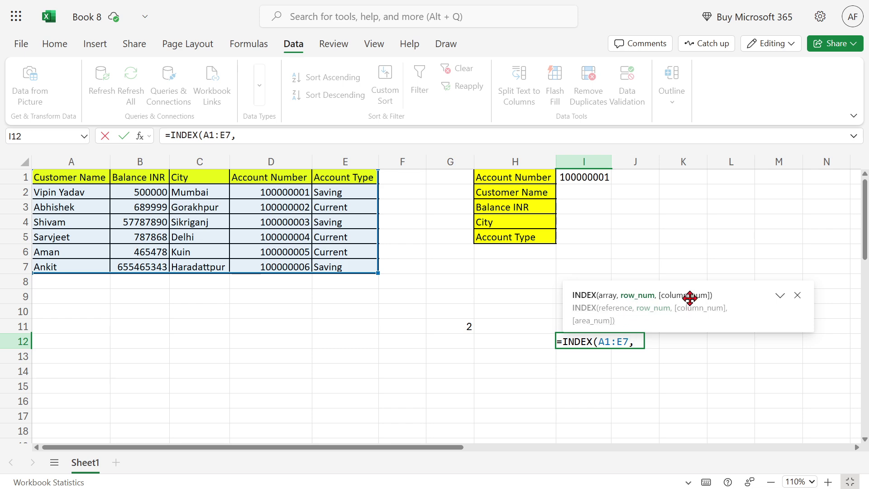
text(,)
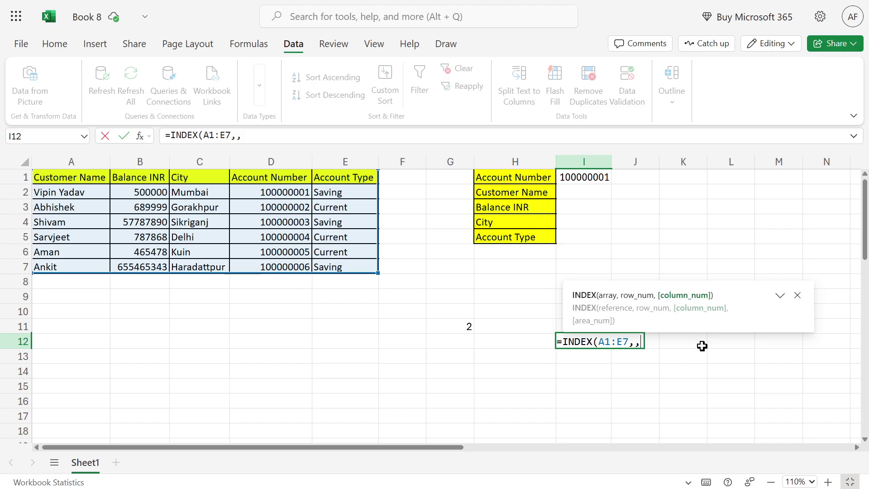
click(450, 329)
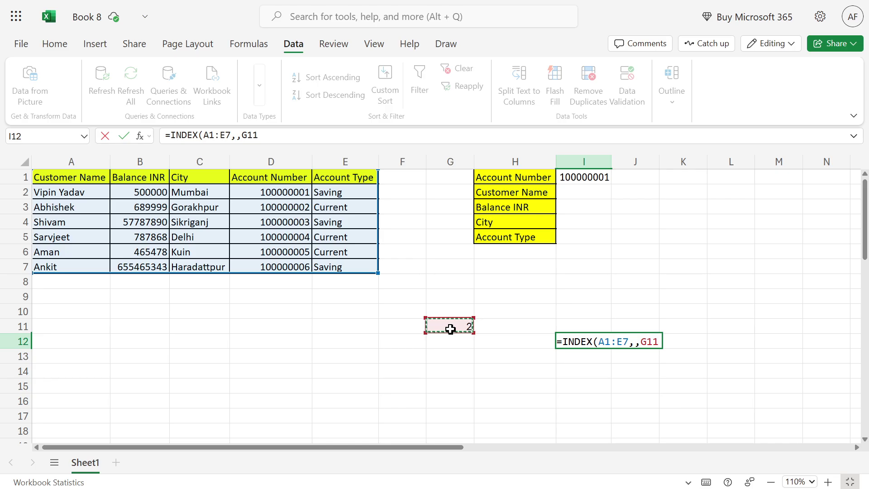
text())
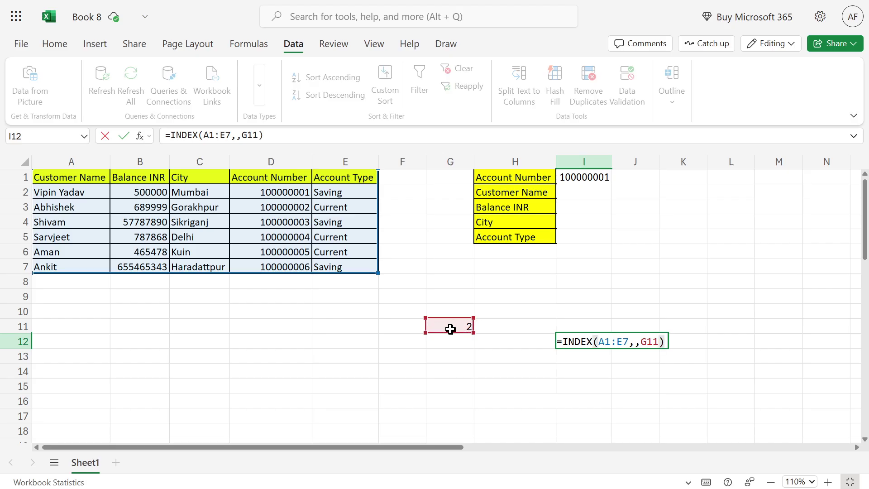
key(Return)
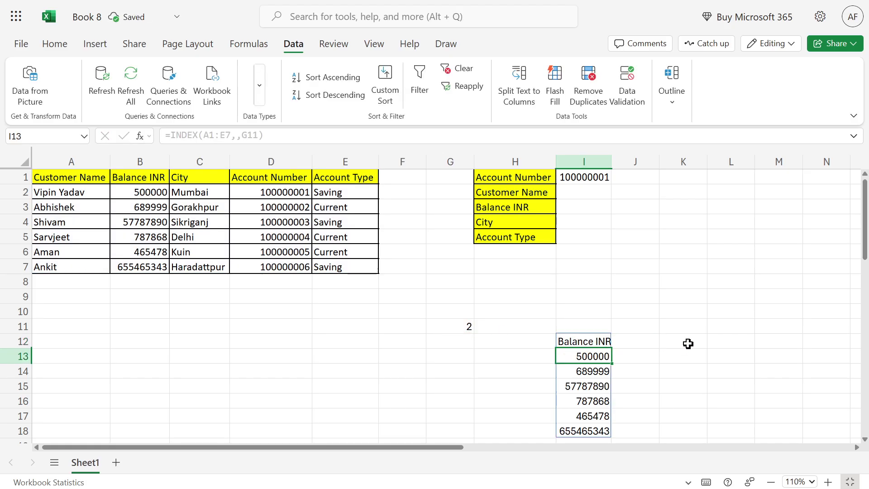
scroll(865, 251, down, 1)
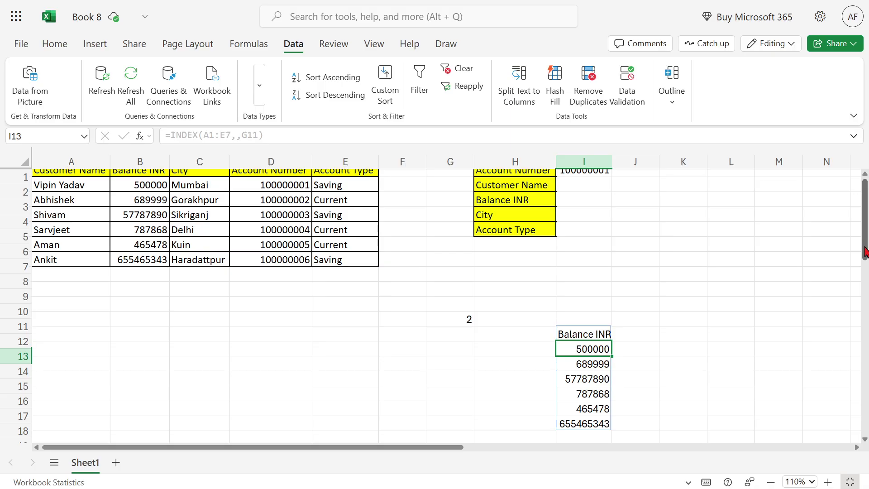
scroll(865, 251, down, 2)
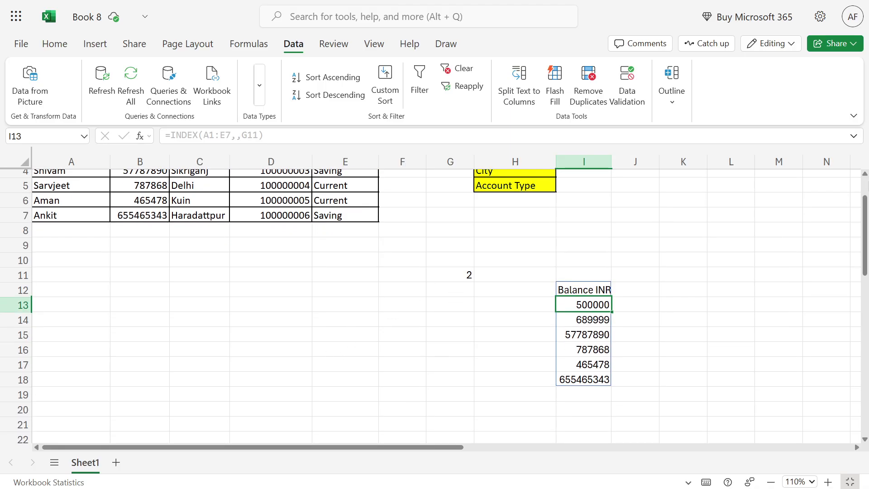
scroll(864, 195, up, 3)
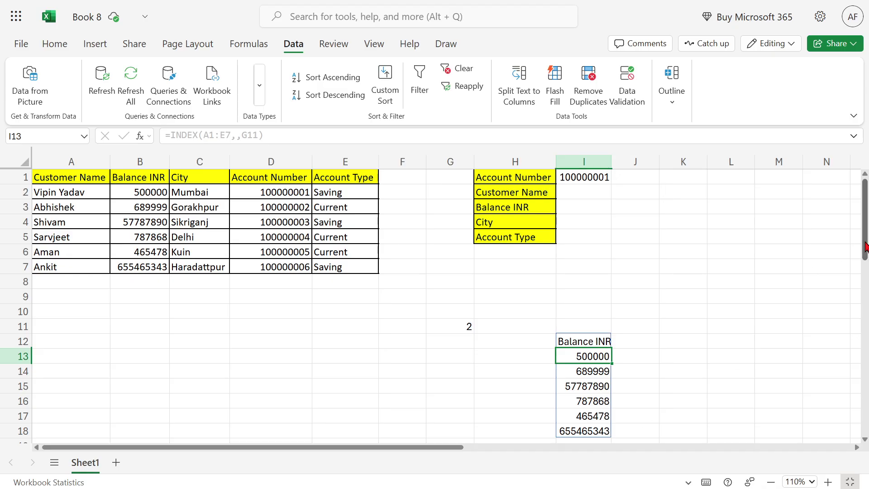
scroll(866, 247, down, 1)
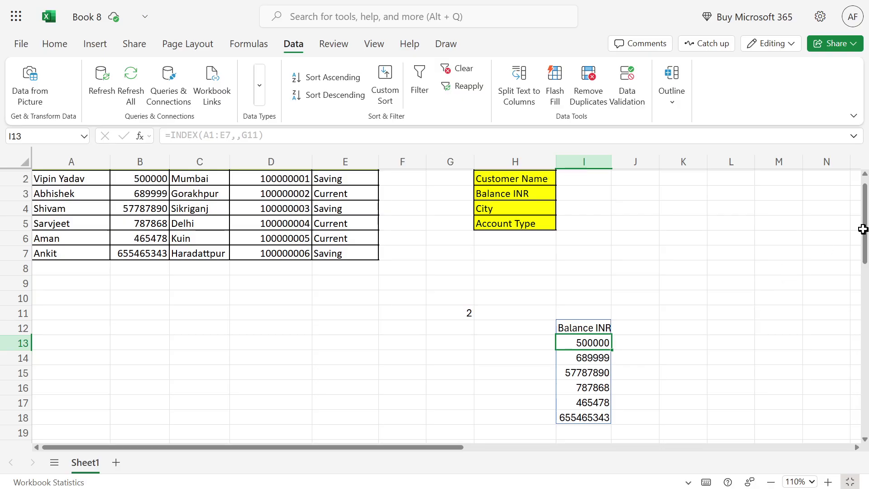
drag(866, 234, 866, 230)
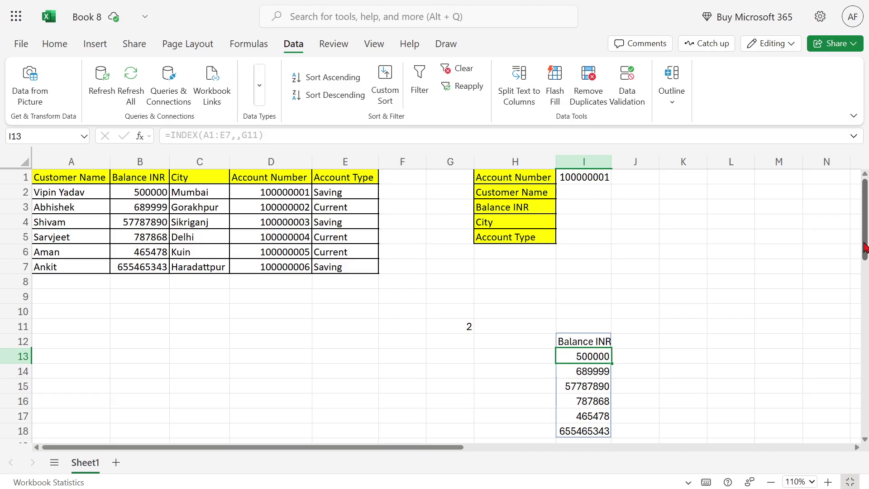
Enter the formula =XLOOKUP($I$1,$D$1:$D$7,$A$1:$A$7) in cell I2 to look up the customer name by account number
click(585, 193)
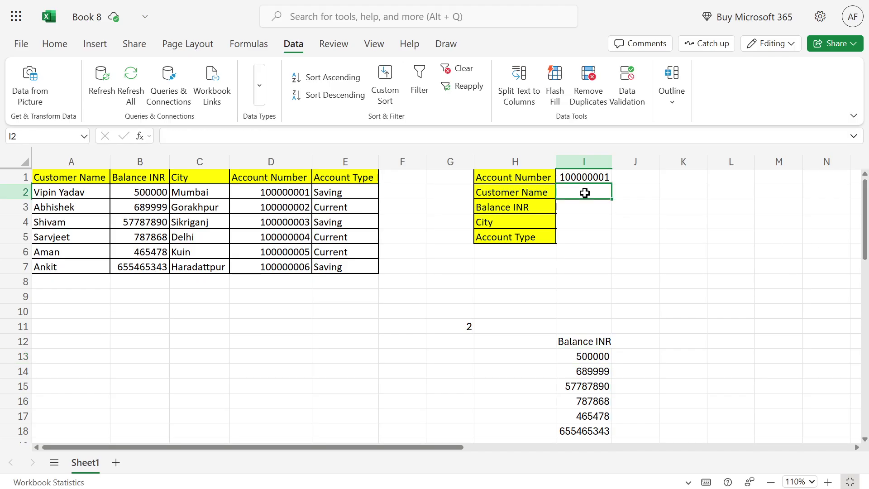
text(=)
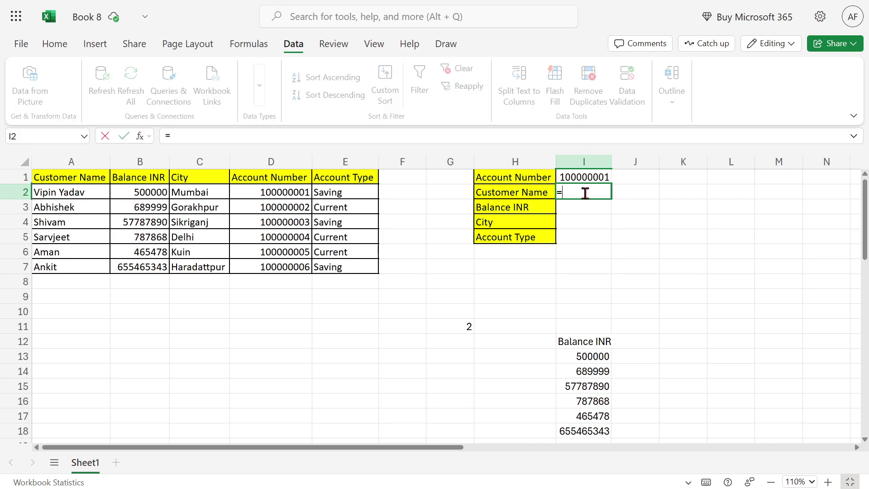
text(xlo)
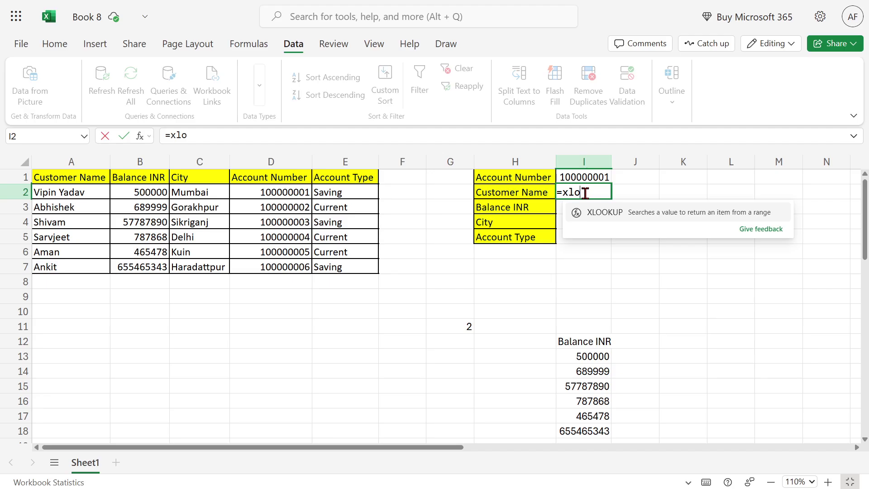
key(Tab)
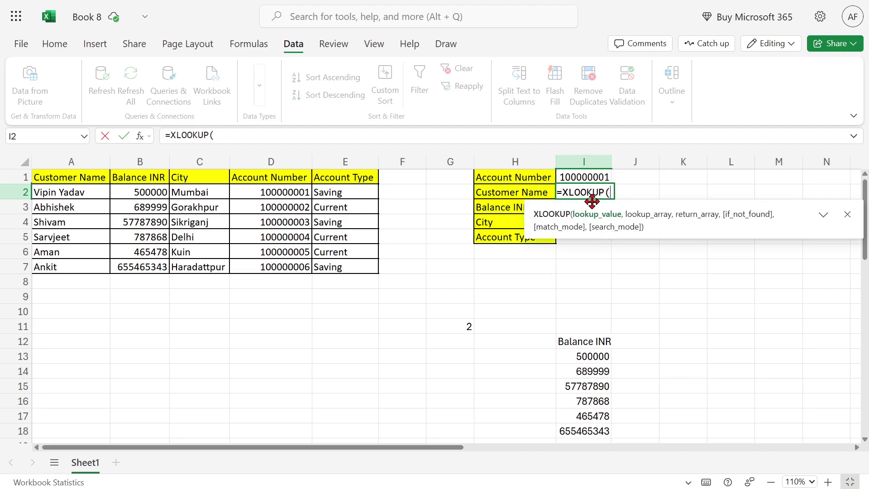
click(587, 177)
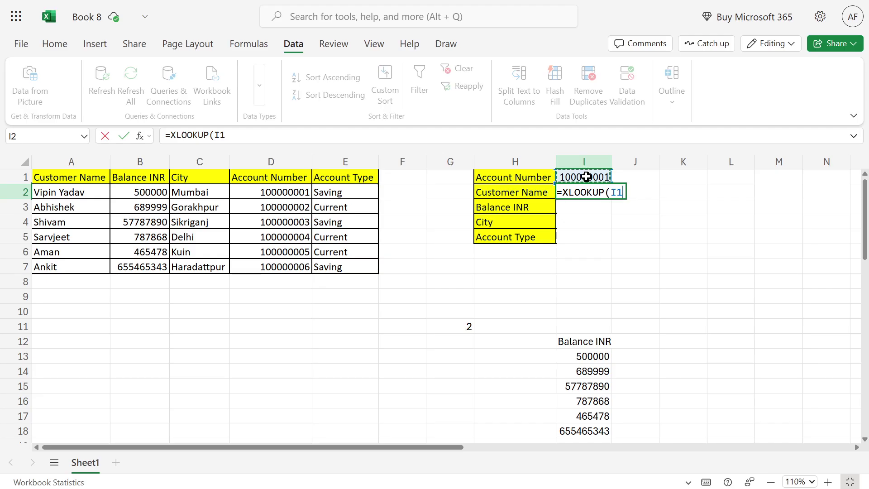
key(F4)
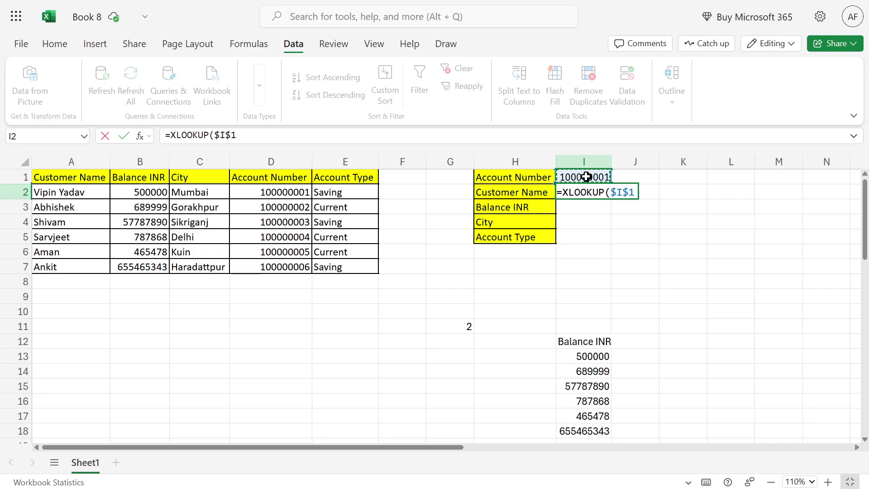
text(,)
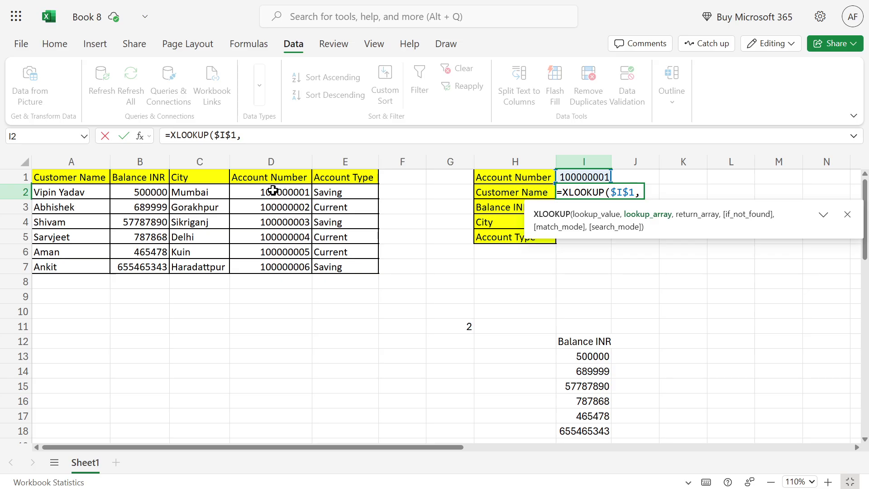
drag(270, 177, 272, 258)
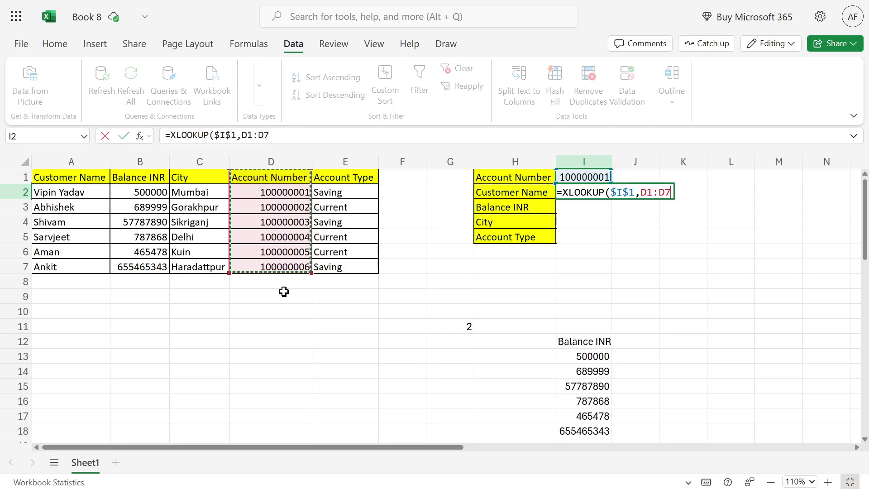
key(F4)
text(,)
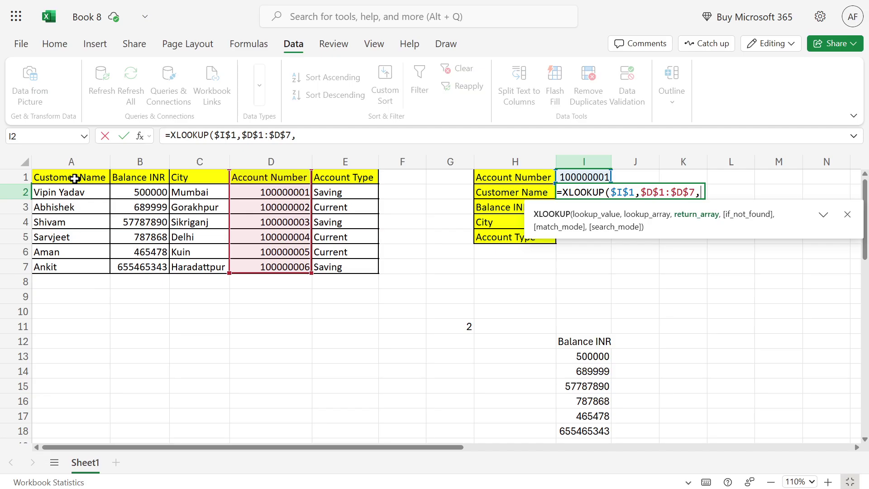
drag(75, 178, 71, 263)
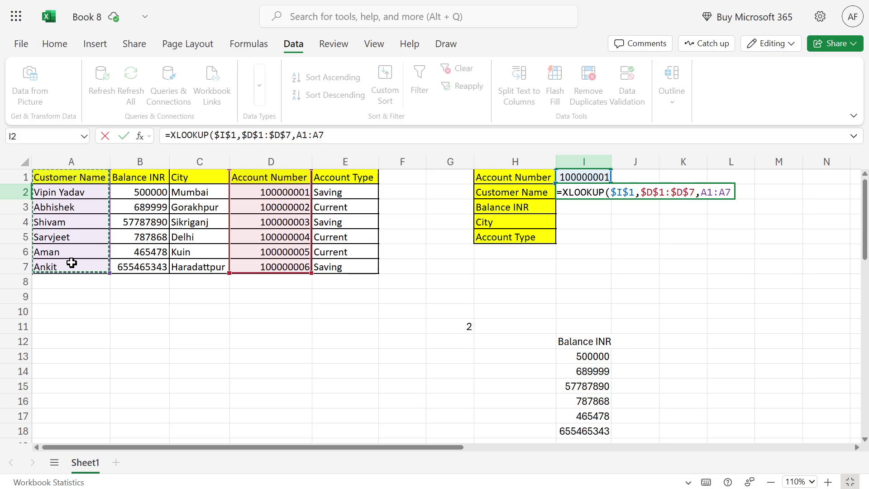
key(F4)
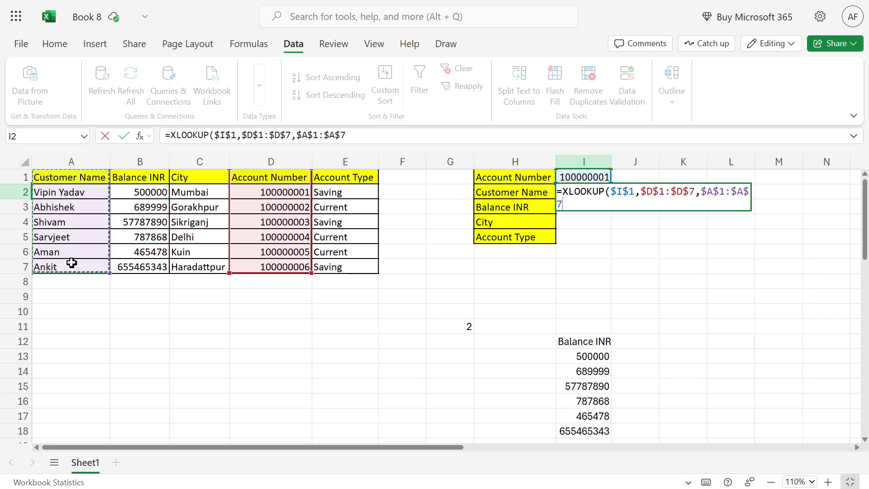
key(Return)
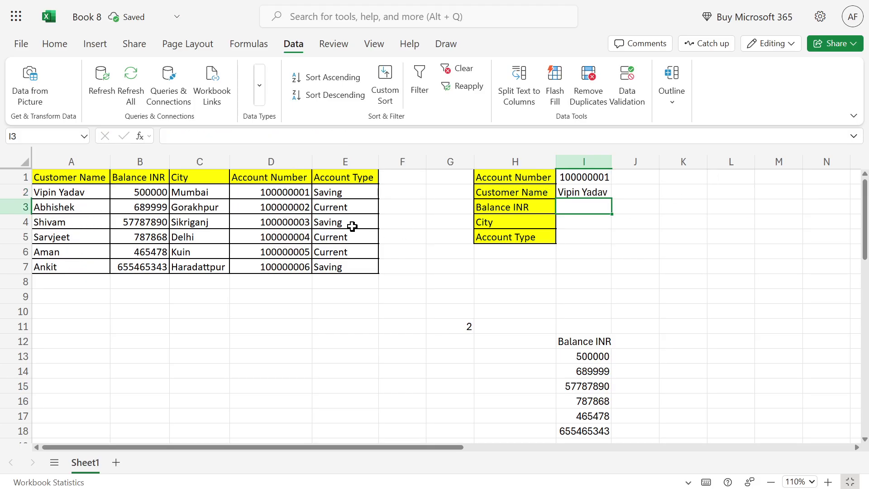
Fill the XLOOKUP formula from I2 down to I5 and check which ranges the copy in I3 refers to
click(607, 194)
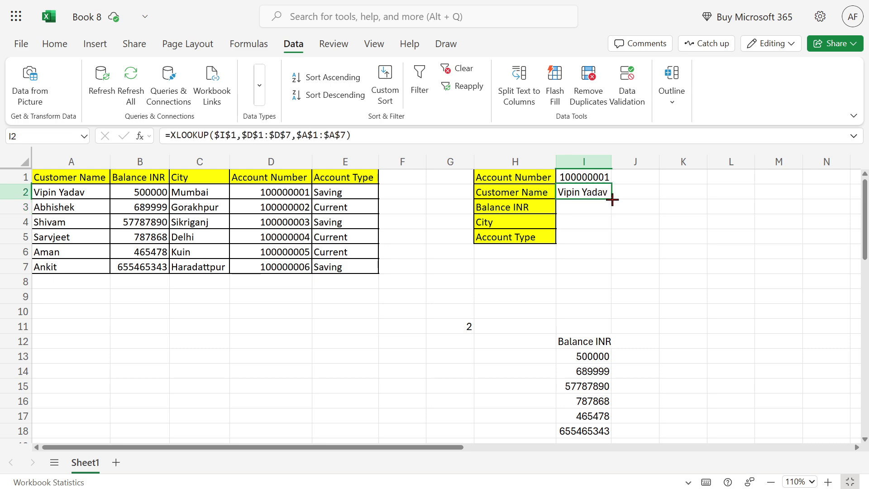
drag(612, 200, 611, 237)
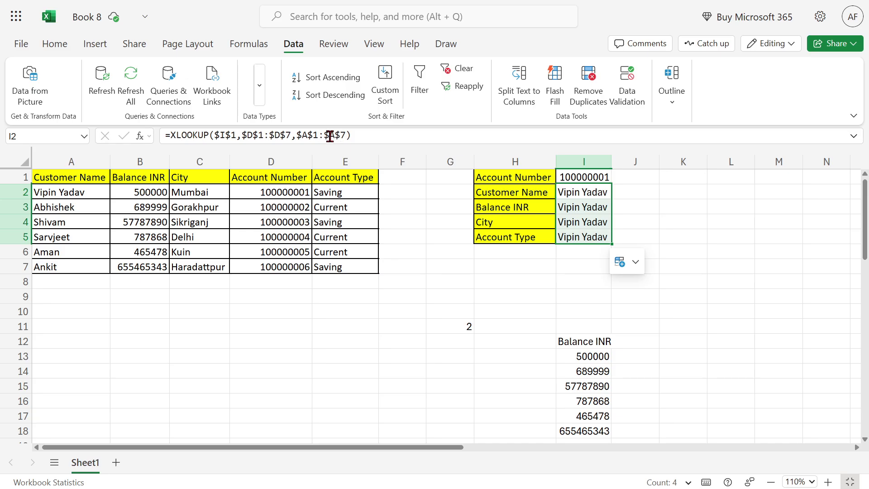
click(598, 206)
double_click(583, 207)
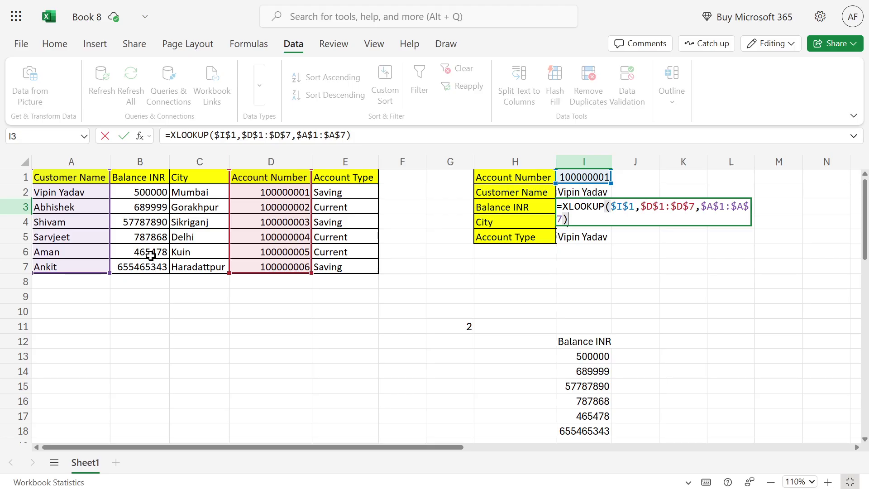
Remove the return array $A$1:$A$7 from the XLOOKUP formula in cell I2, keeping the lookup value and lookup array
click(584, 193)
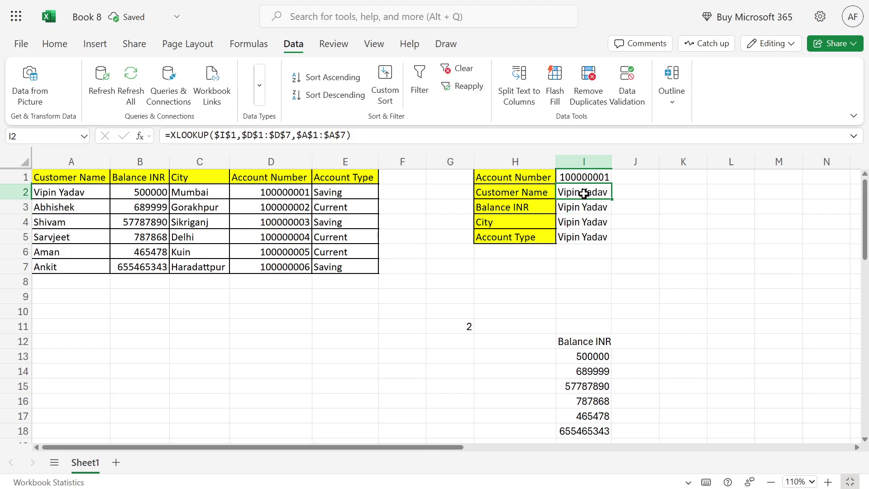
double_click(584, 194)
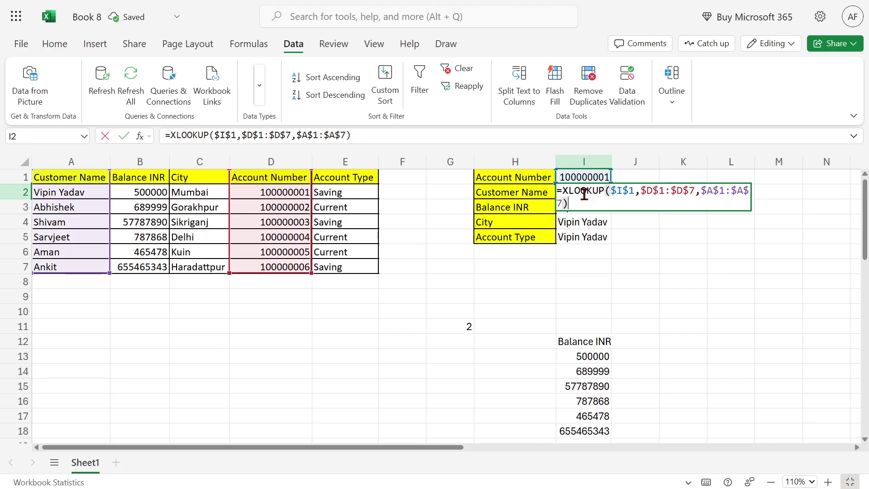
click(565, 206)
key(BackSpace)
key(BackSpace)
key(BackSpace)
key(BackSpace)
key(BackSpace)
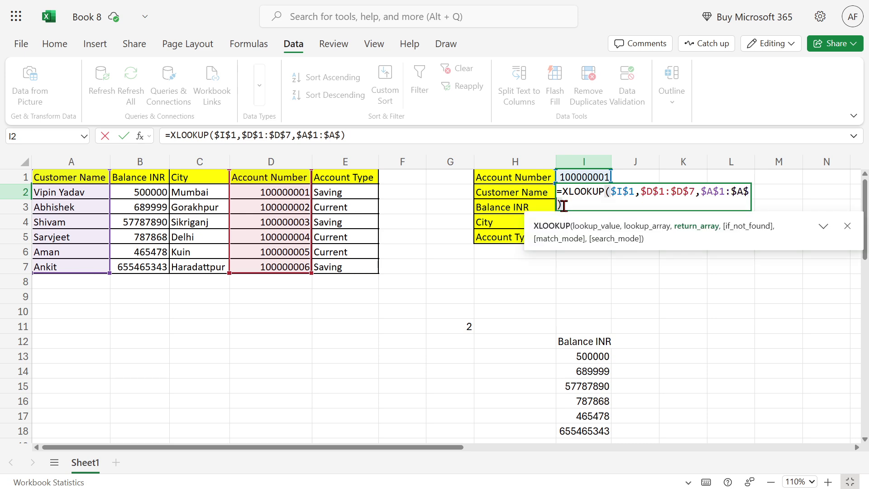
key(BackSpace)
key(BackSpace)
key(BackSpace)
key(BackSpace)
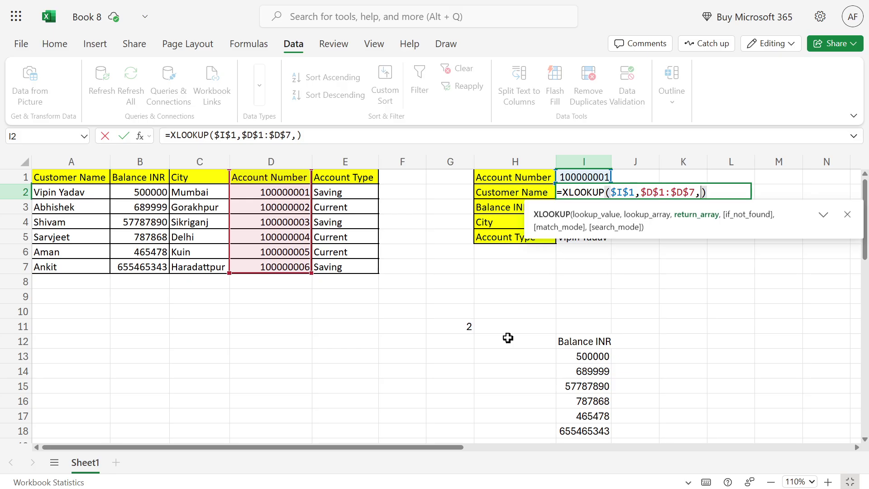
Nest INDEX as the XLOOKUP return array in I2, with $A$1:$E$7 as its array and an empty row number
text(in)
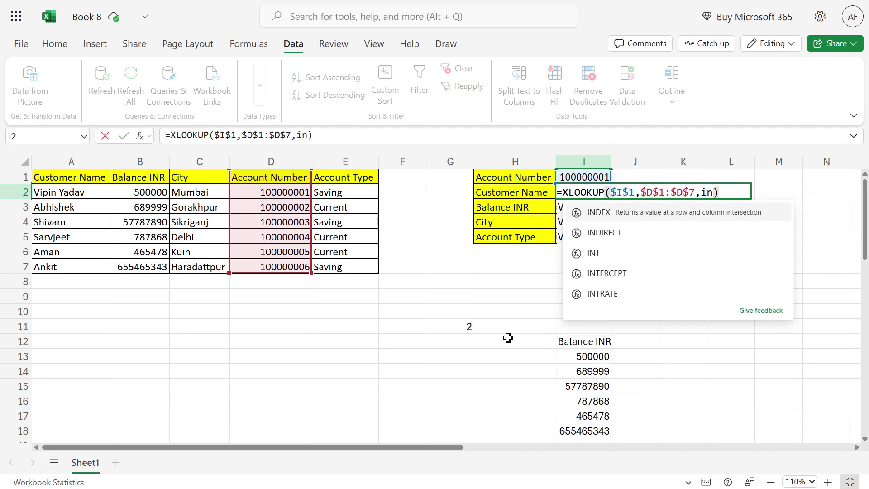
text(d)
key(Tab)
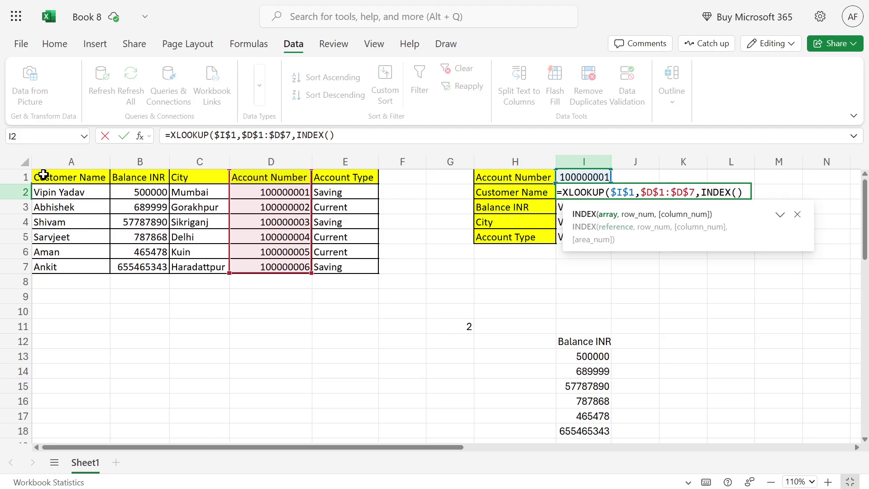
drag(41, 177, 347, 264)
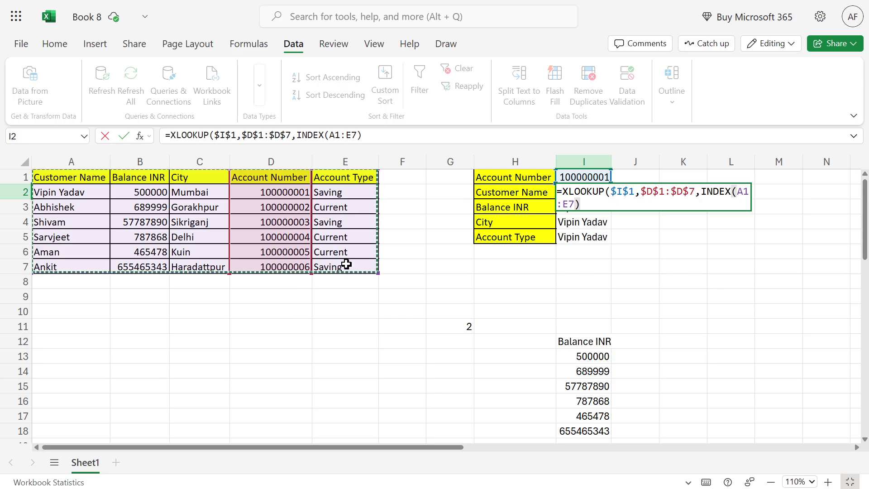
key(F4)
text(,)
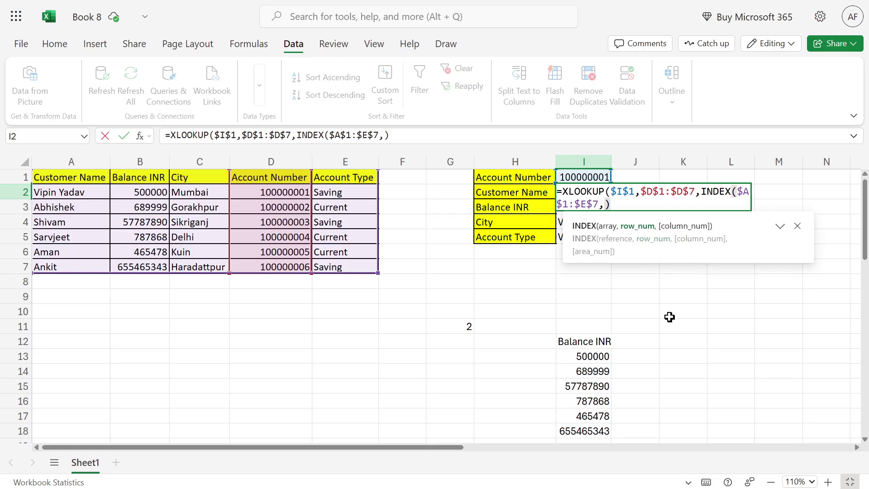
text(,)
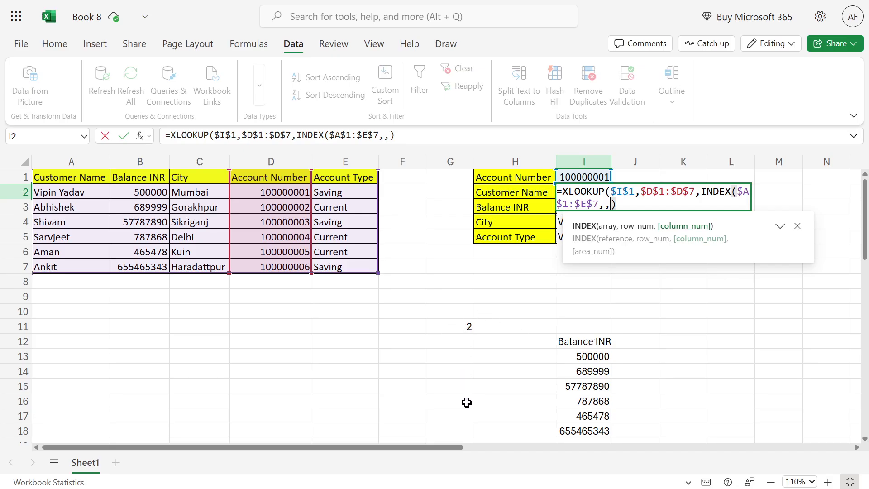
Nest MATCH as the column number of the INDEX function in I2, with H2 as the lookup value
text(mat)
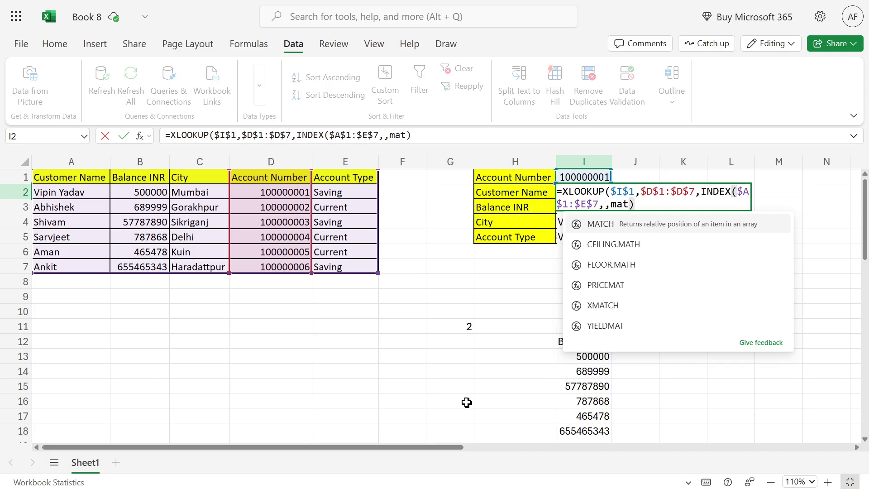
key(Tab)
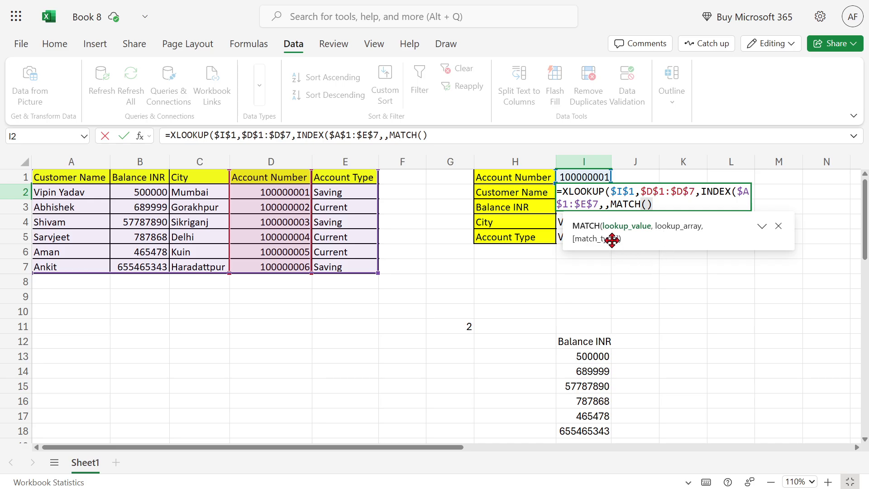
click(520, 193)
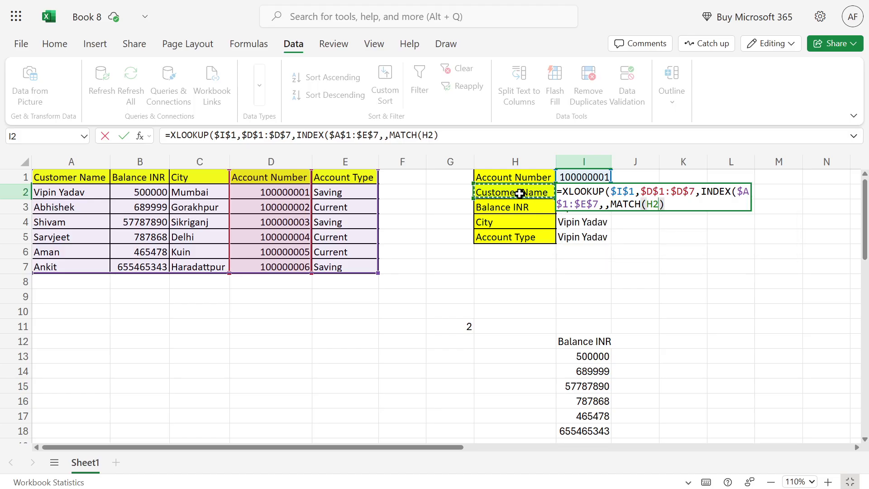
text(,)
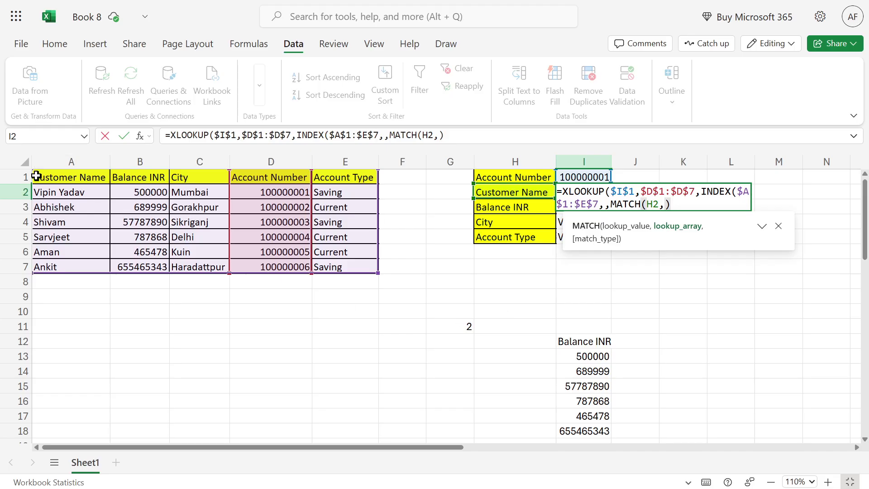
drag(37, 176, 335, 169)
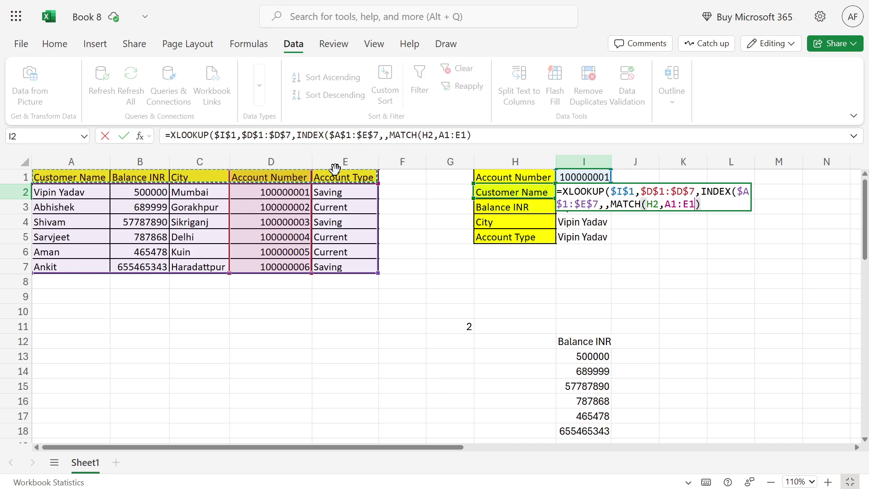
text(,)
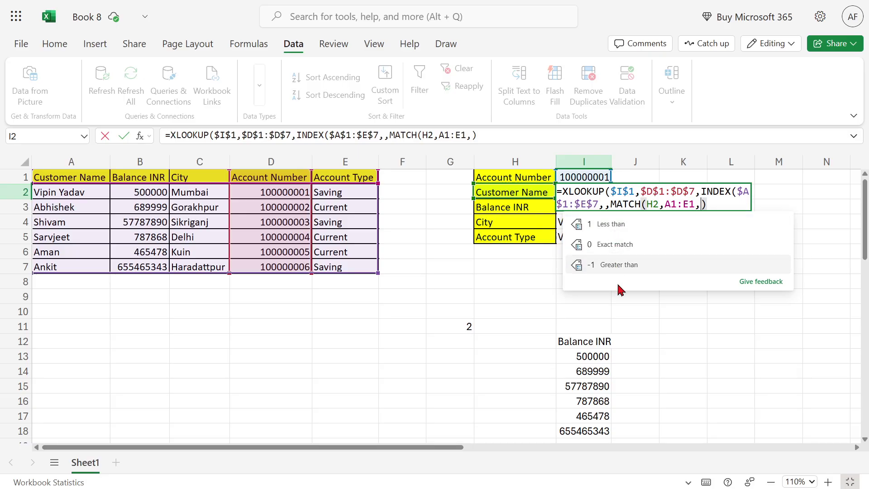
key(BackSpace)
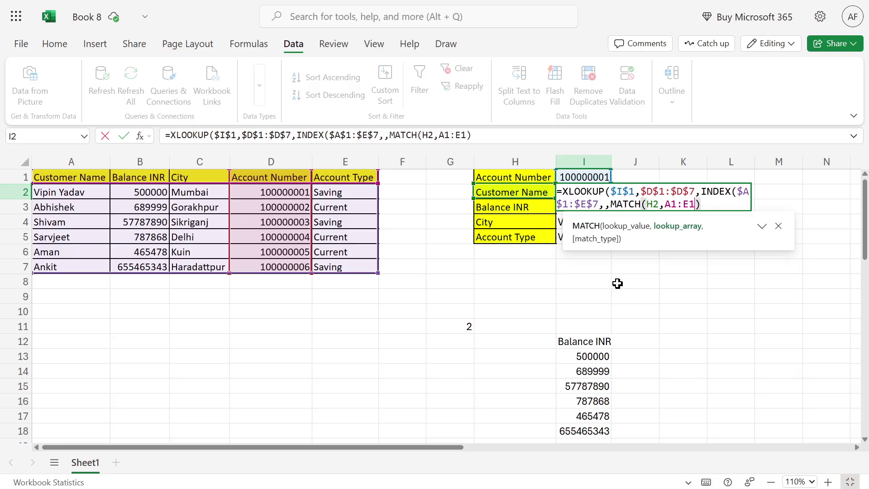
key(BackSpace)
key(BackSpace)
key(BackSpace)
key(BackSpace)
key(BackSpace)
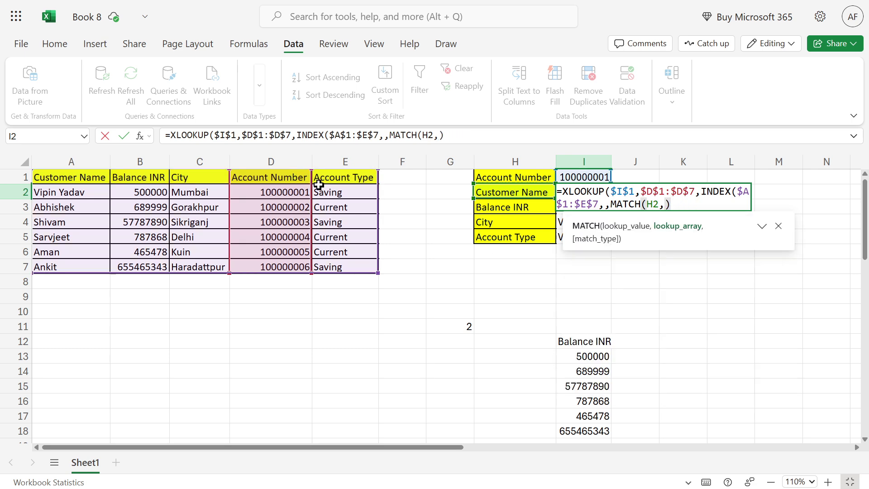
Give MATCH the lookup array $A$1:$E$1 and match type 0, and complete the nested XLOOKUP formula in I2
drag(78, 175, 326, 175)
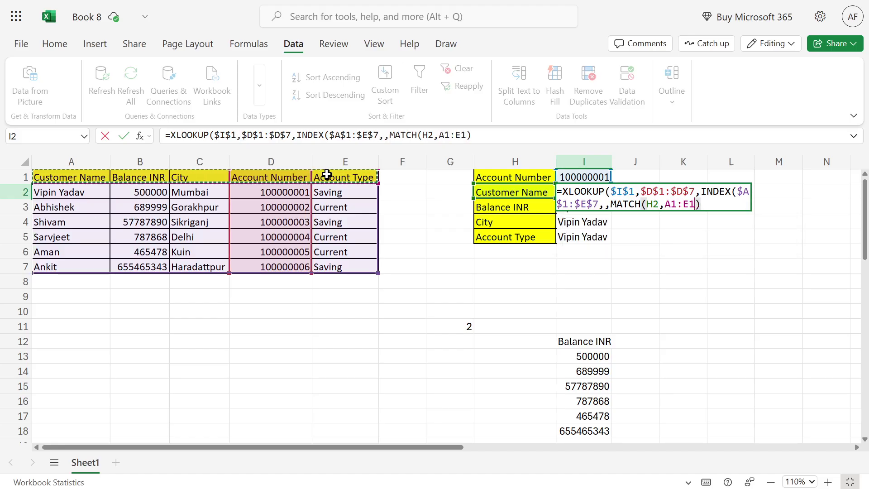
key(F4)
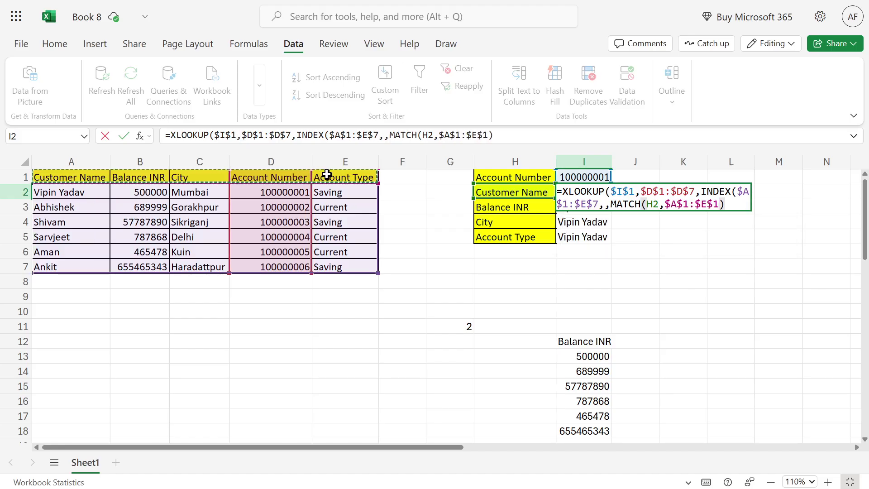
text(,0)
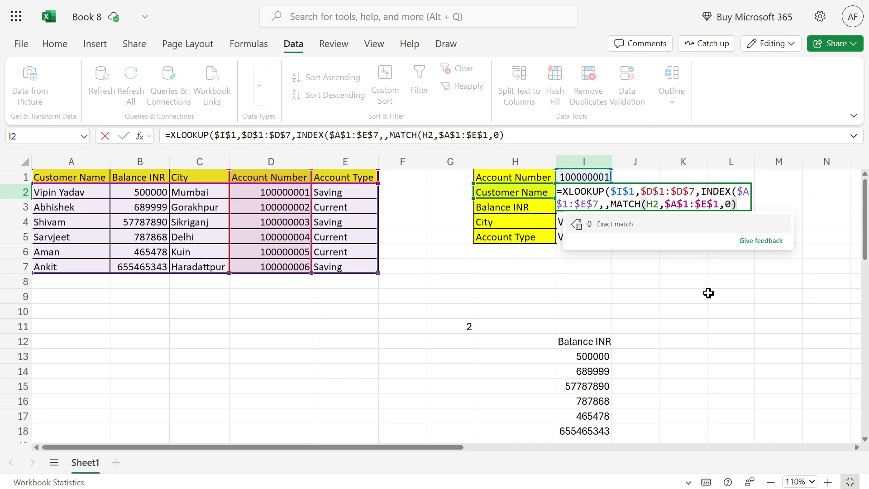
text()))
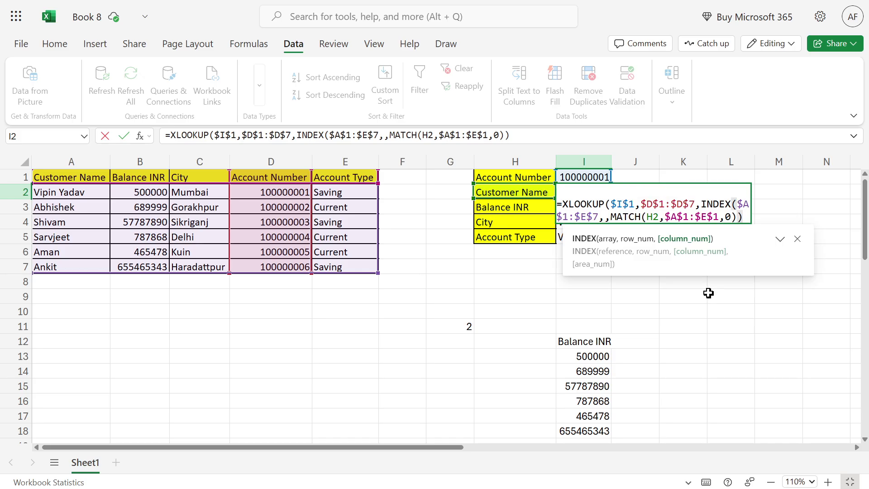
text())
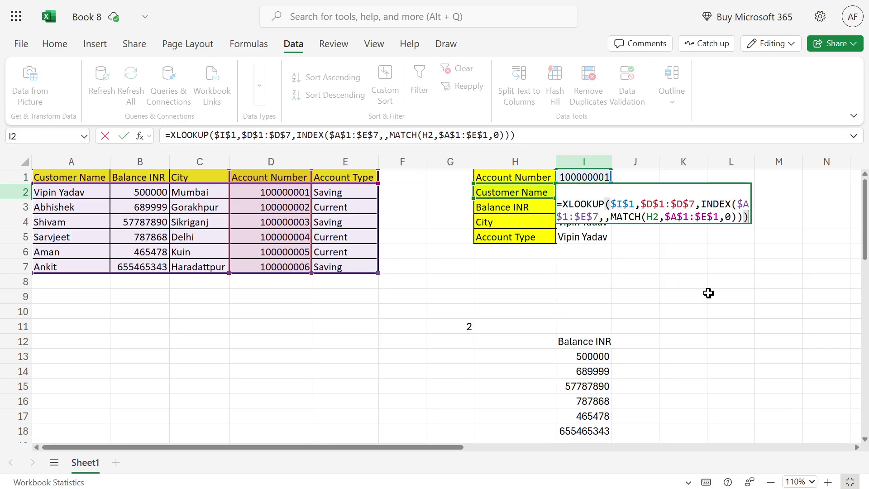
key(Return)
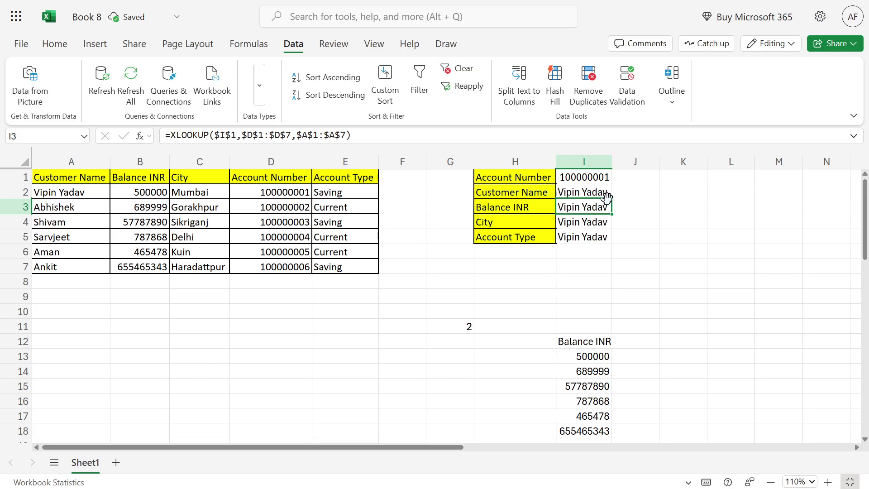
Fill the nested XLOOKUP formula from I2 down to I5 and check the cell references of the copy in I3
click(651, 218)
click(605, 195)
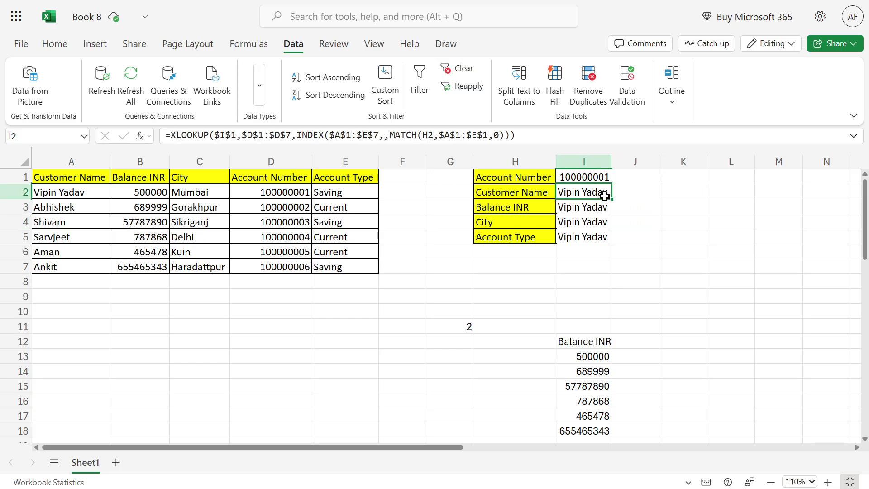
drag(613, 197, 613, 232)
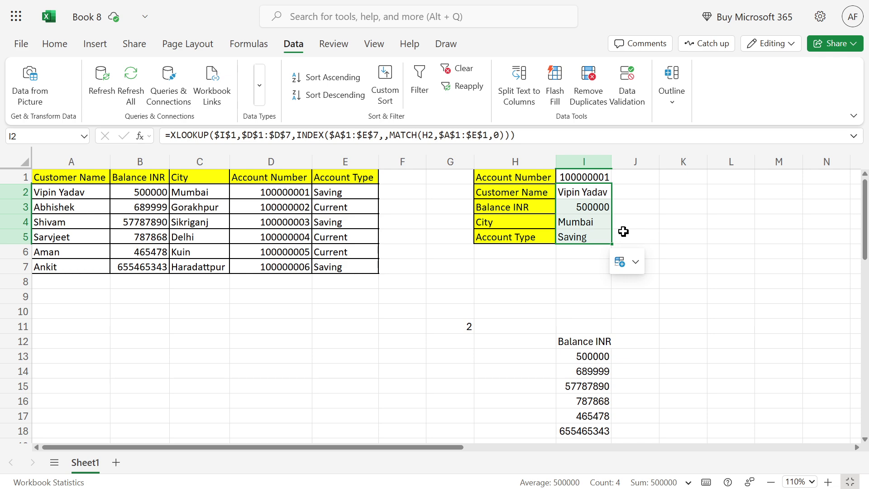
click(597, 209)
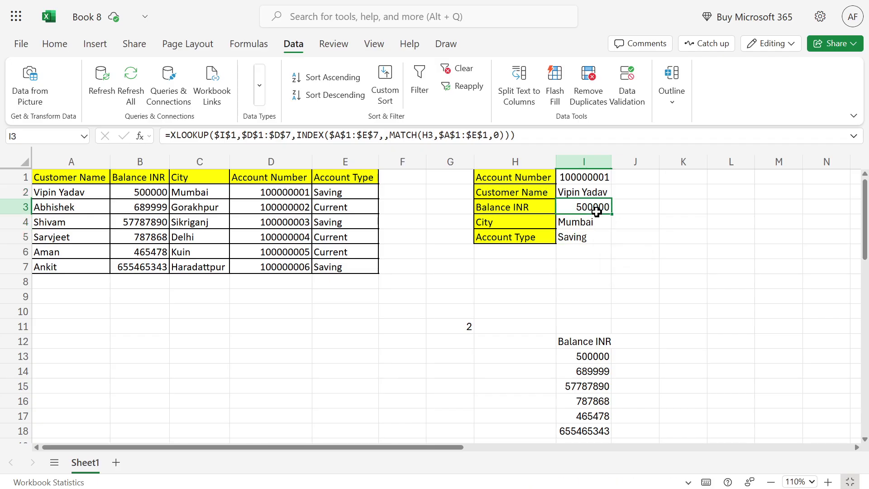
double_click(597, 212)
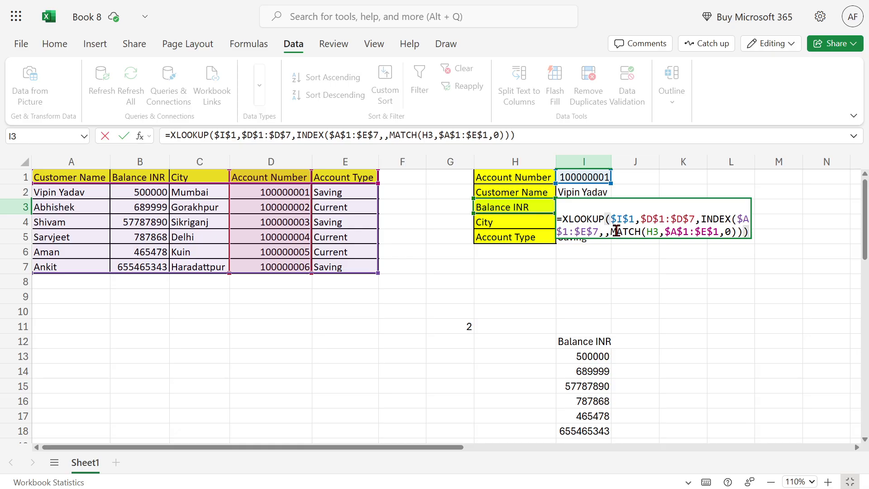
mouse_move(622, 231)
key(Return)
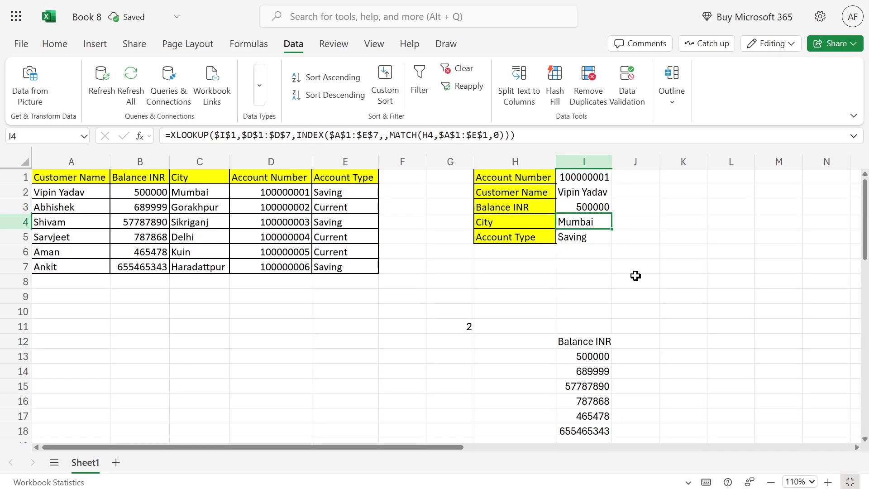
Make the MATCH lookup value H2 an absolute reference in the formula of cell I2
click(581, 196)
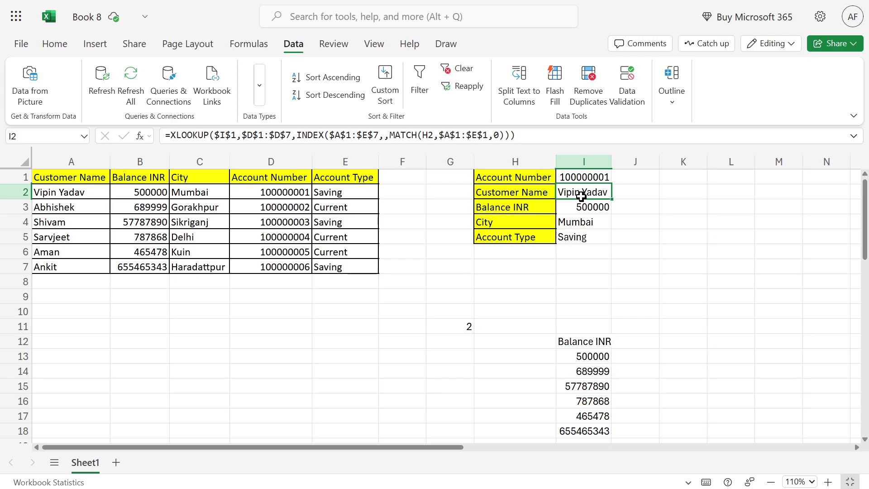
double_click(582, 196)
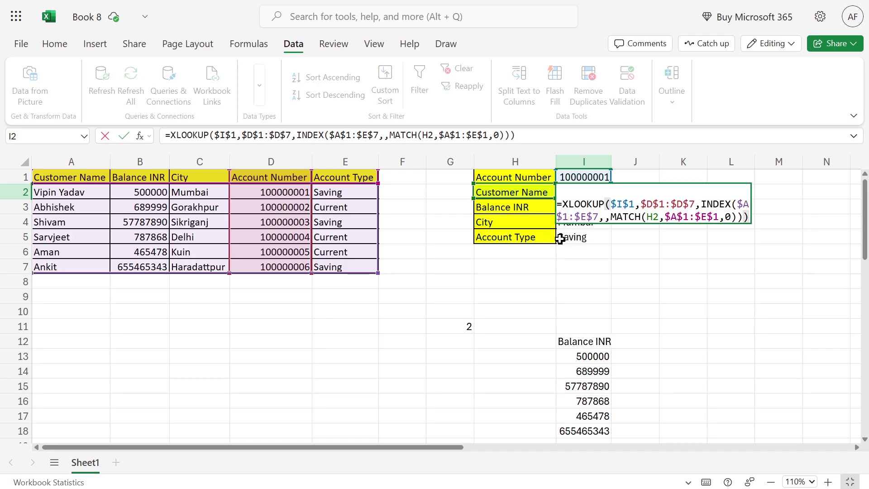
click(658, 218)
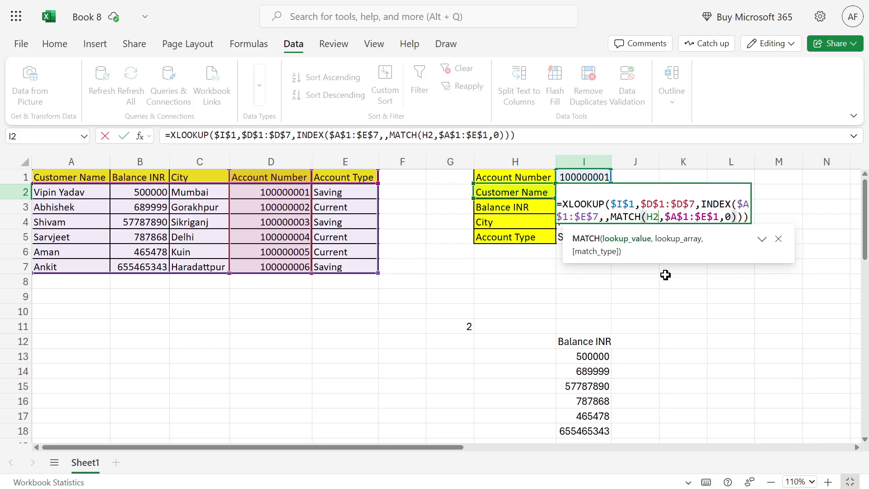
key(F4)
key(Return)
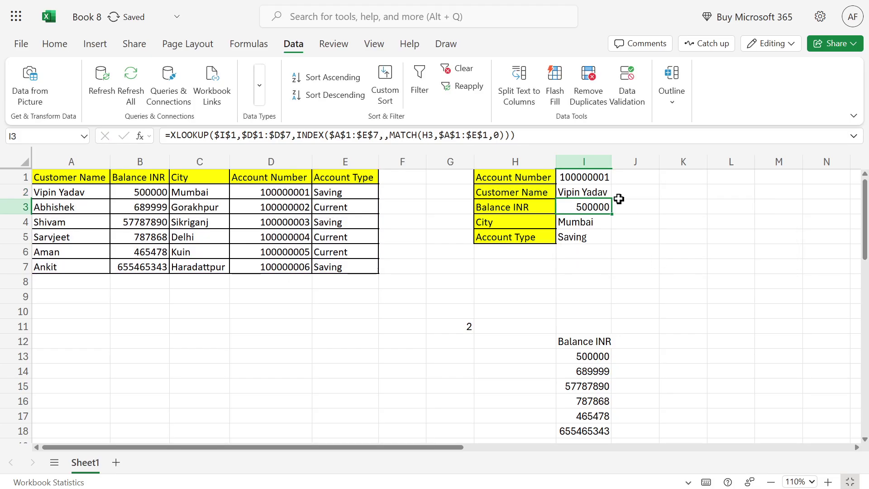
Fill the formula with the absolute MATCH lookup value from I2 down to I5 and check the references of the copy in I5
click(601, 192)
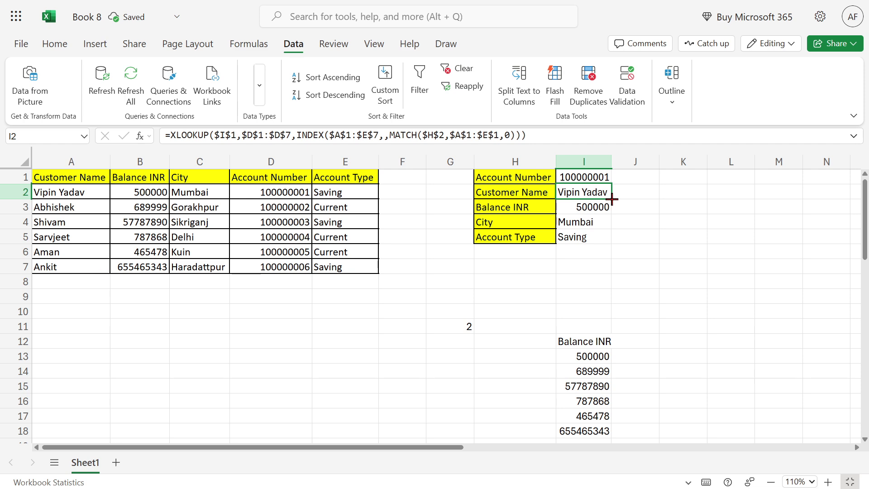
drag(612, 199, 613, 237)
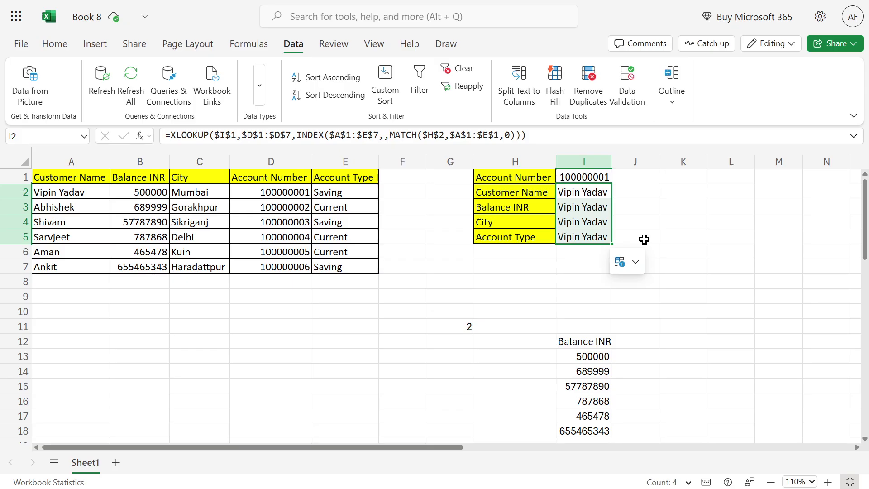
click(583, 236)
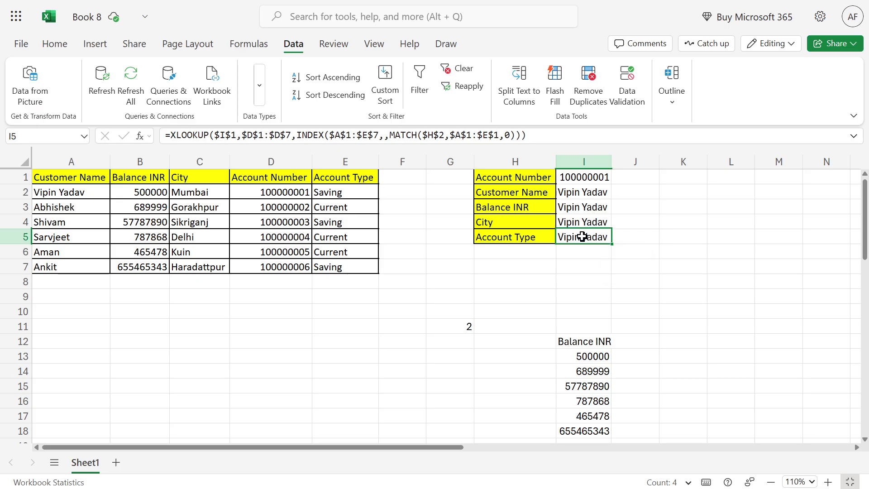
double_click(582, 236)
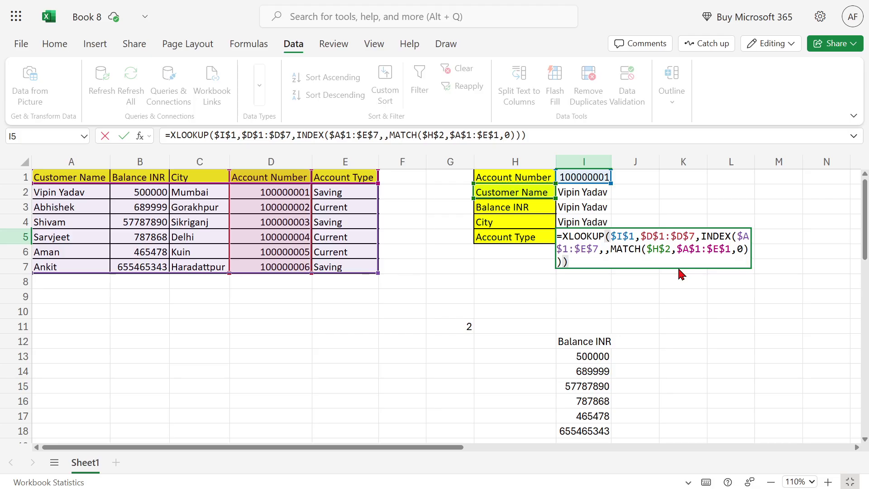
key(Return)
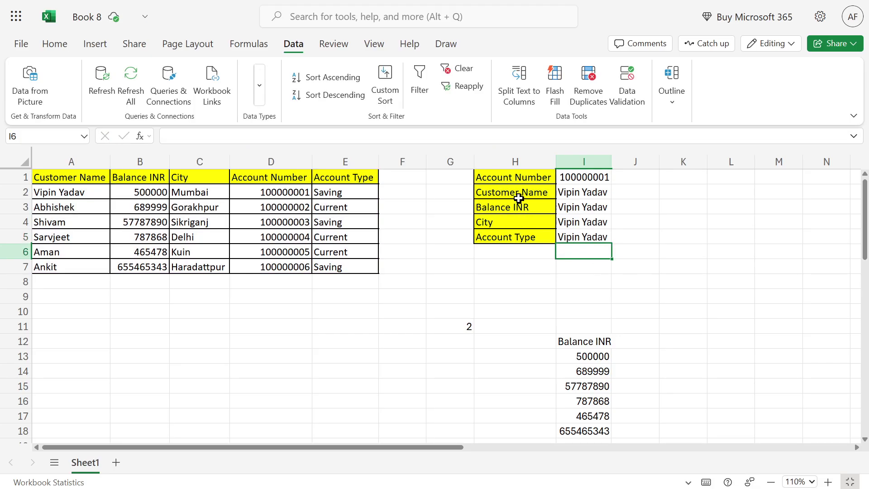
Replace the MATCH lookup value in I2 with the relative reference H2 and fill the formula down to I5
click(582, 195)
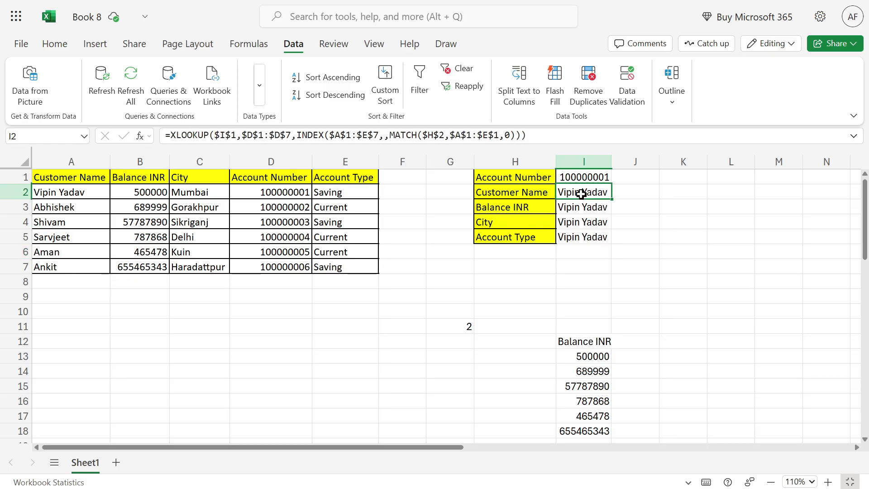
double_click(581, 194)
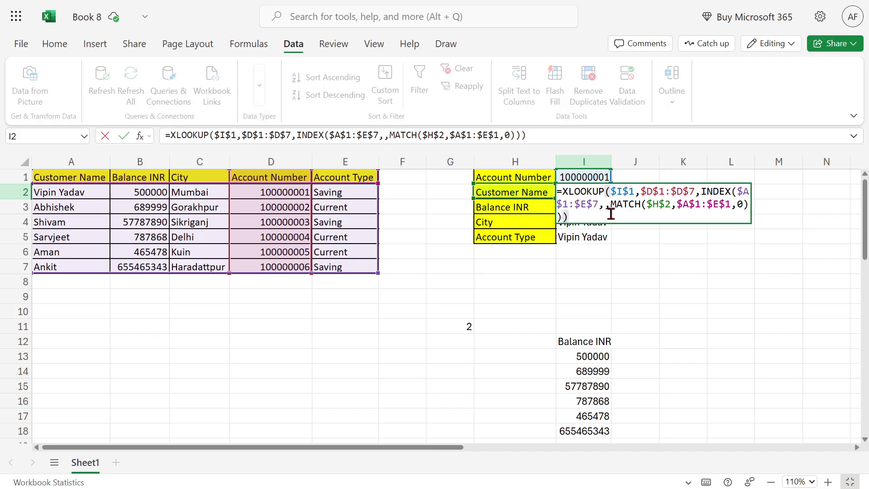
click(673, 208)
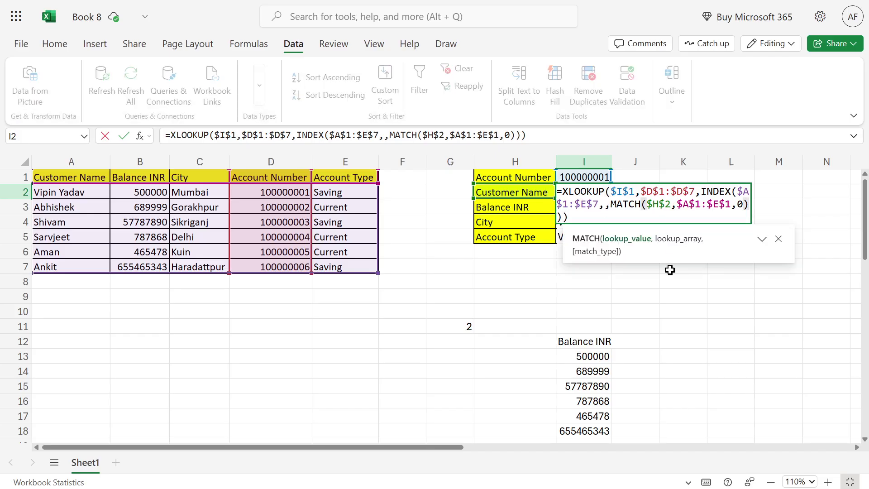
key(BackSpace)
key(BackSpace)
key(BackSpace)
key(BackSpace)
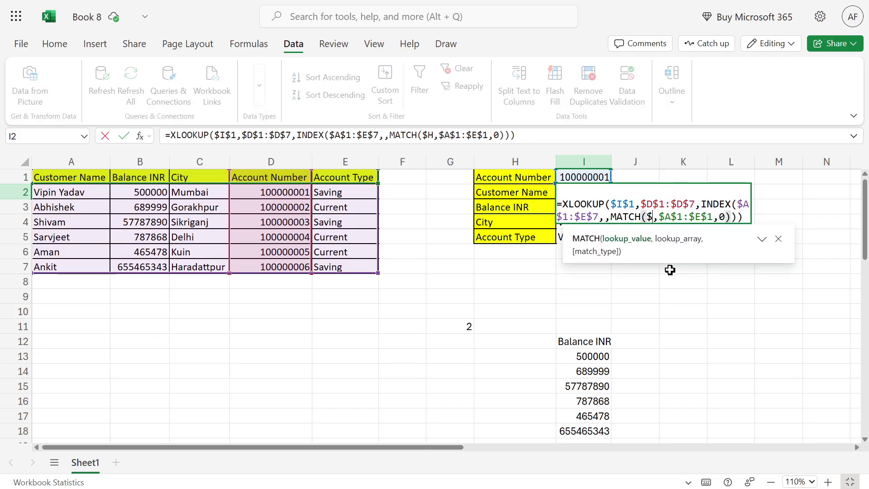
click(520, 194)
key(F4)
key(Return)
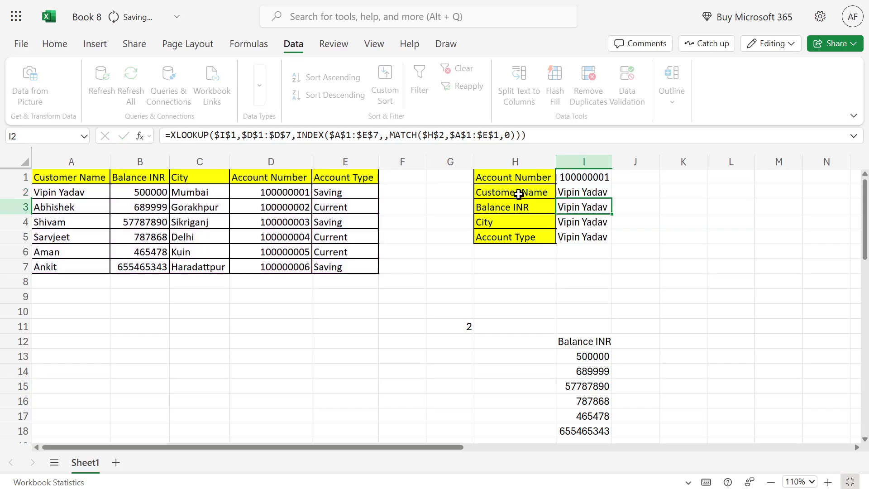
click(582, 194)
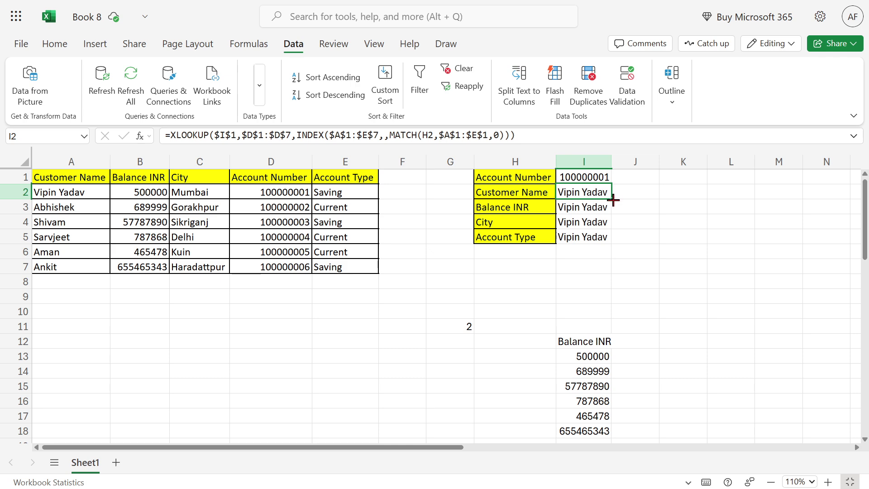
drag(611, 200, 613, 235)
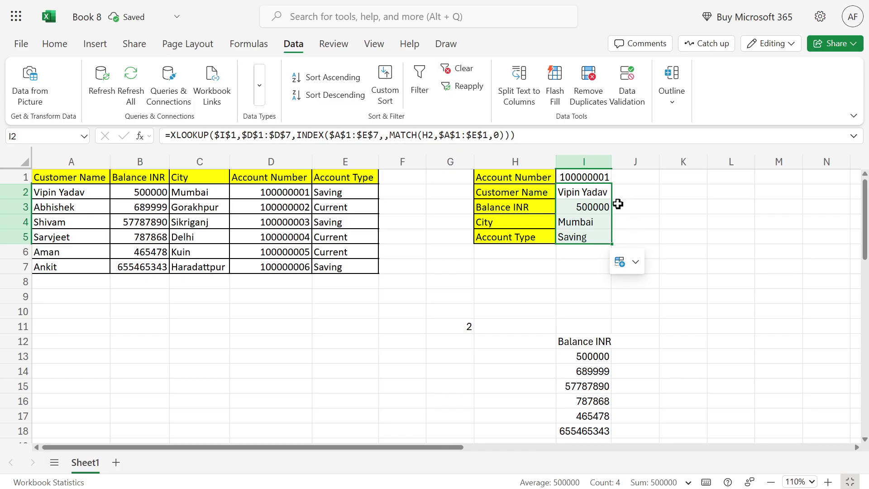
Select the third customer's account number from the validation list in I1 to test the lookup
click(606, 177)
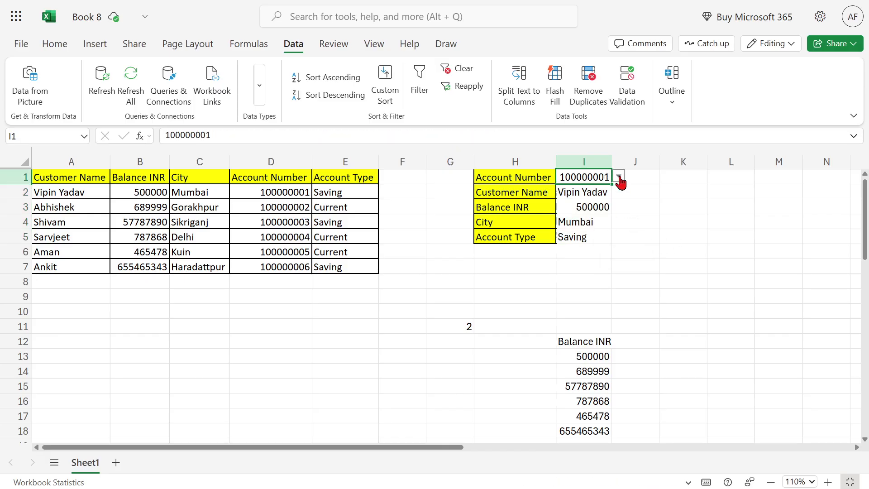
click(618, 176)
click(595, 230)
click(641, 267)
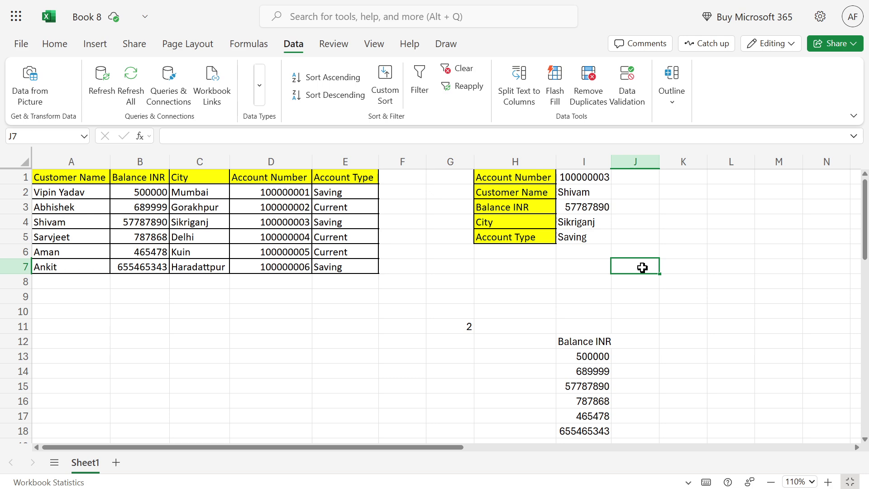
key(alt+Tab)
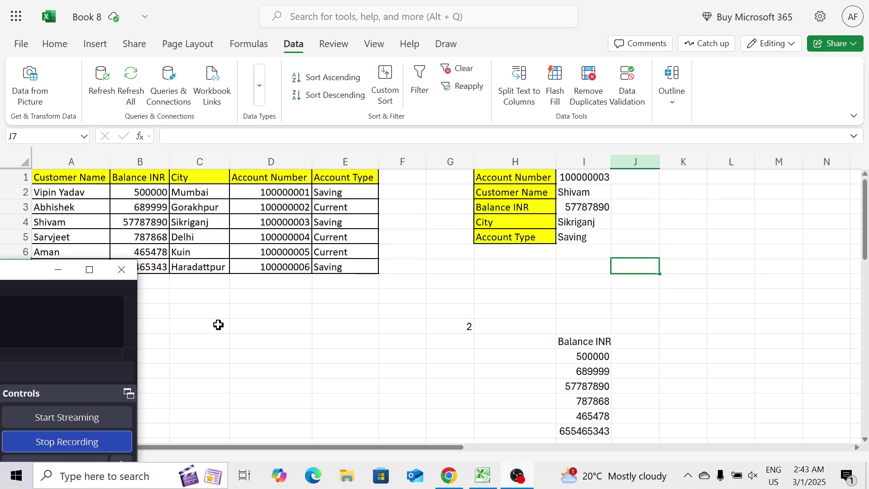